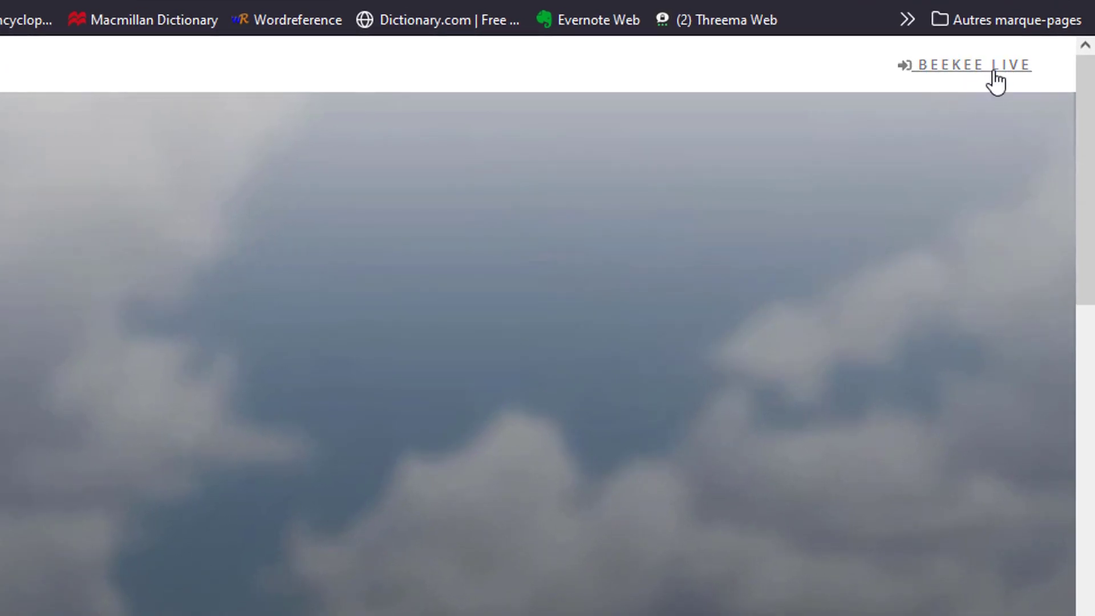
- Go to the Beekee Live teacher area and sign out of the current account from the user settings
left_click(995, 73)
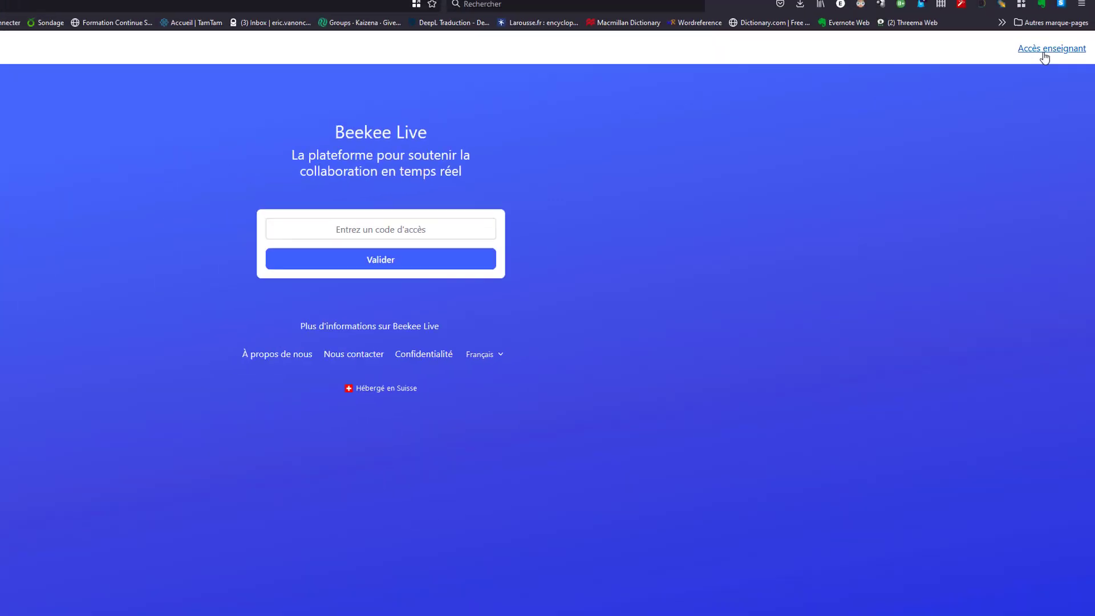
left_click(1044, 53)
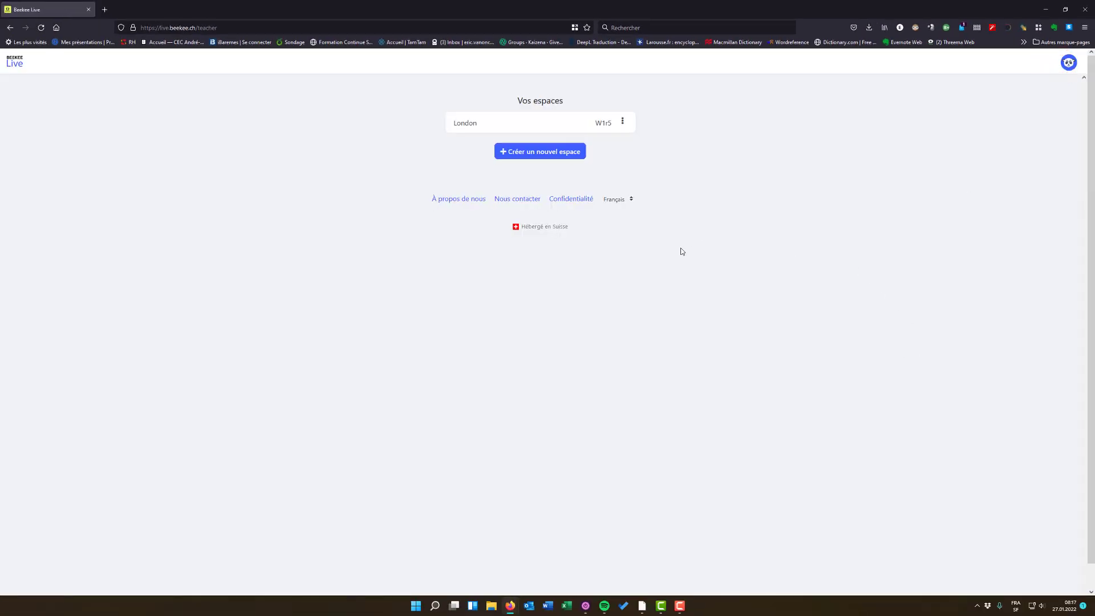
left_click(1069, 64)
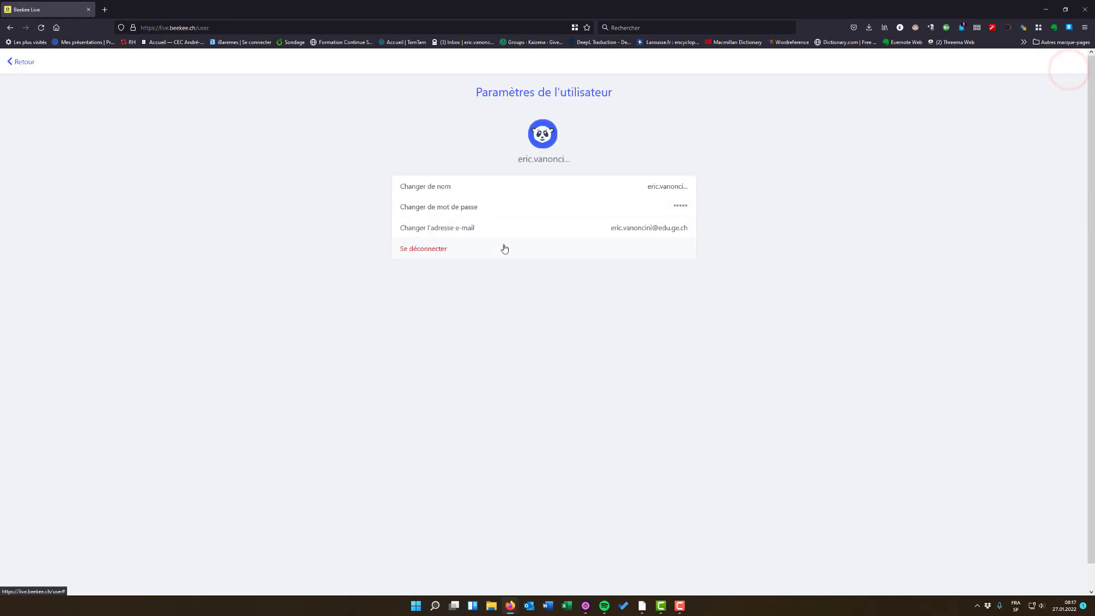
left_click(448, 250)
left_click(582, 335)
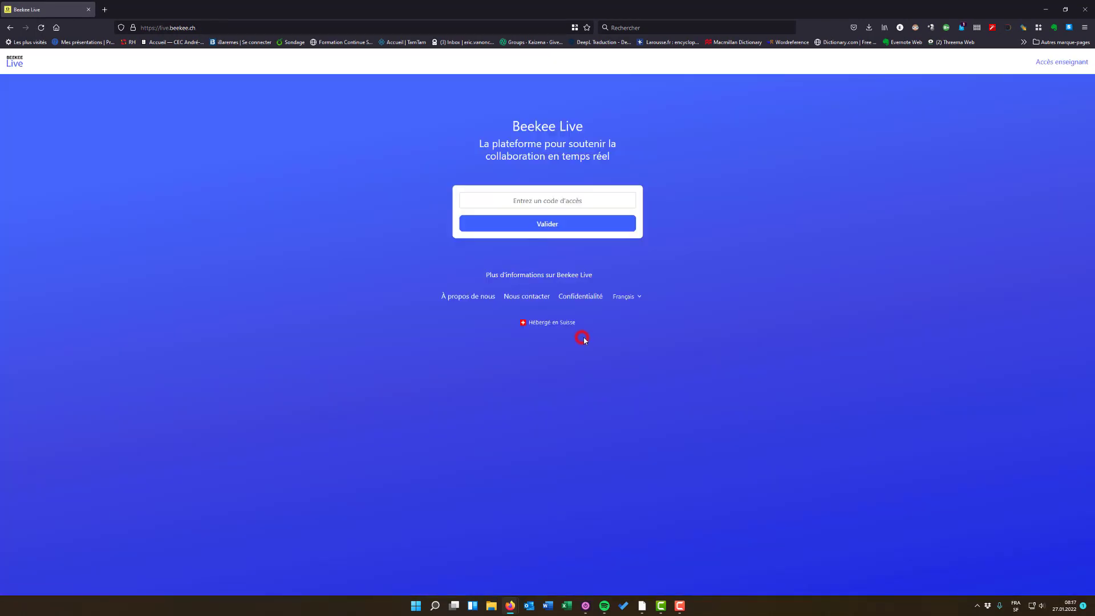
- View the account creation form from the teacher access page and return to the sign-in form
left_click(1054, 63)
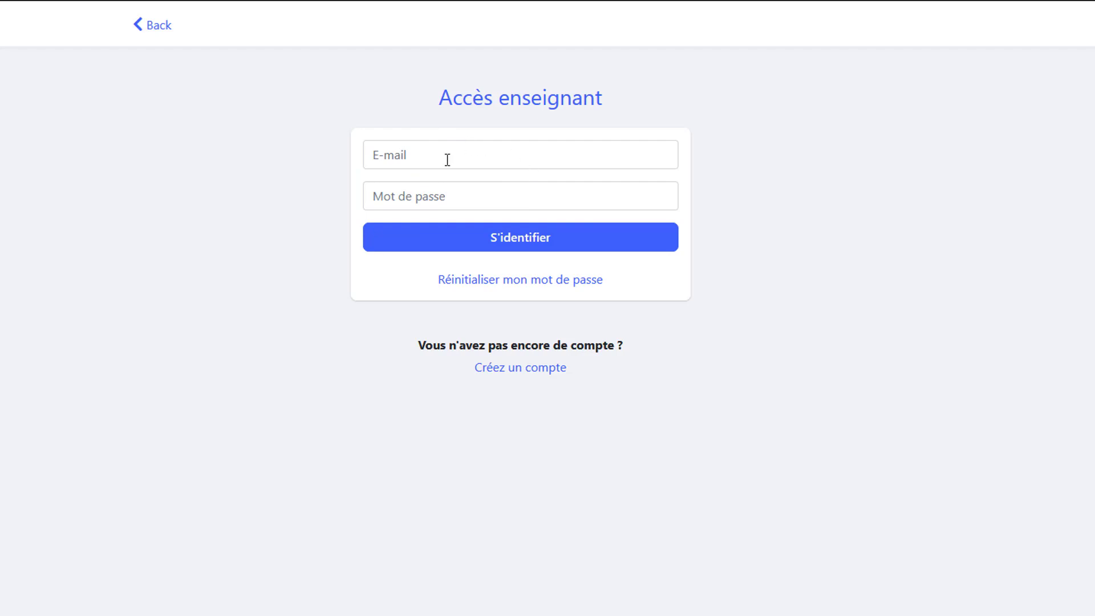
left_click(533, 371)
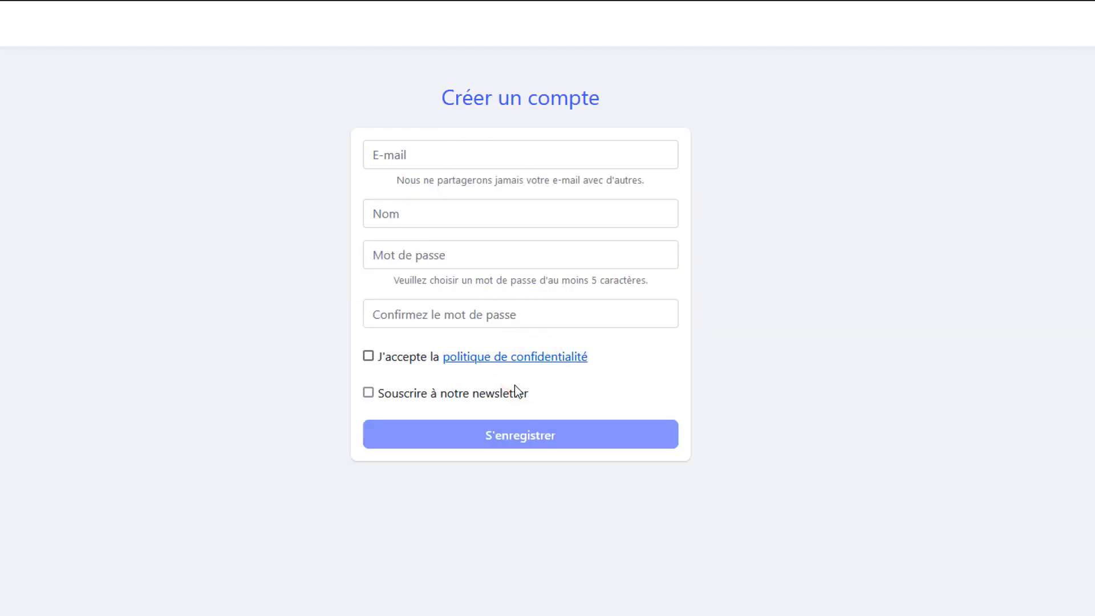
key("alt+Left")
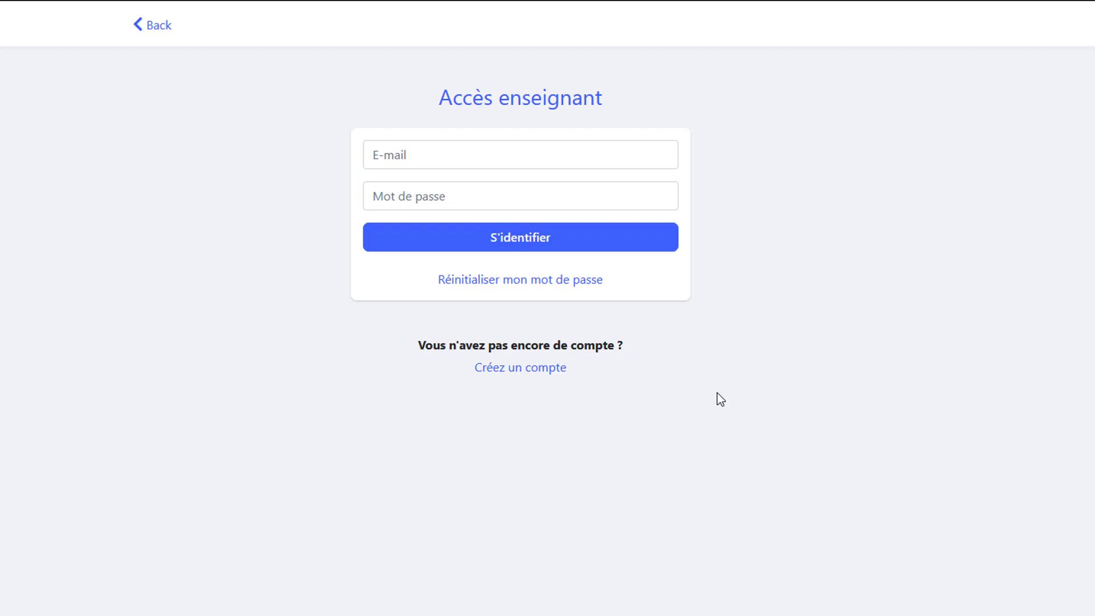
- Sign in to the teacher account with the saved e-mail and password
left_click(556, 163)
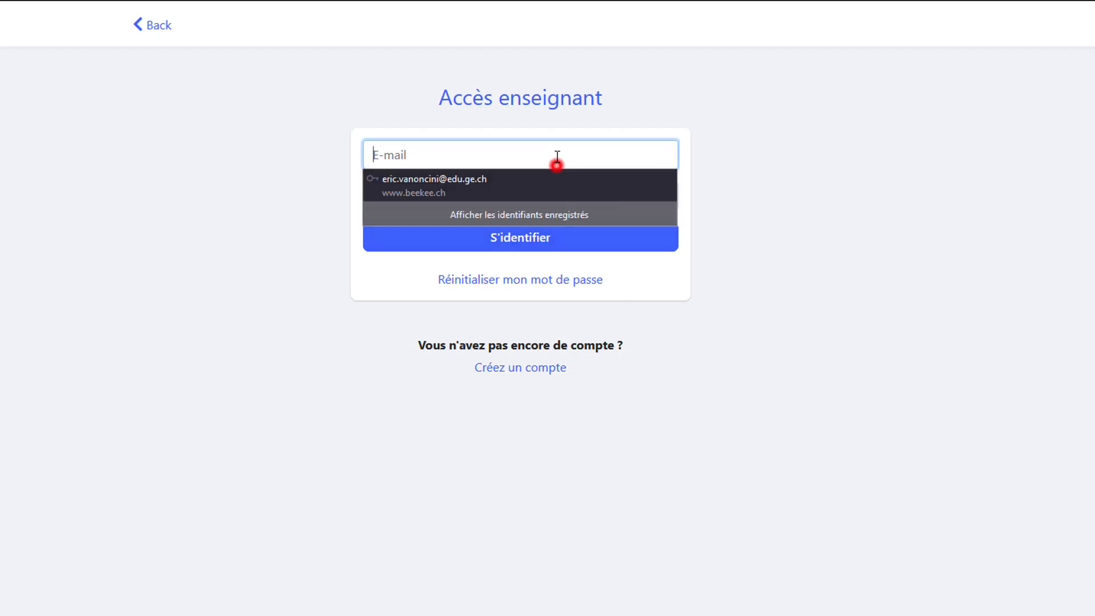
left_click(554, 189)
left_click(528, 237)
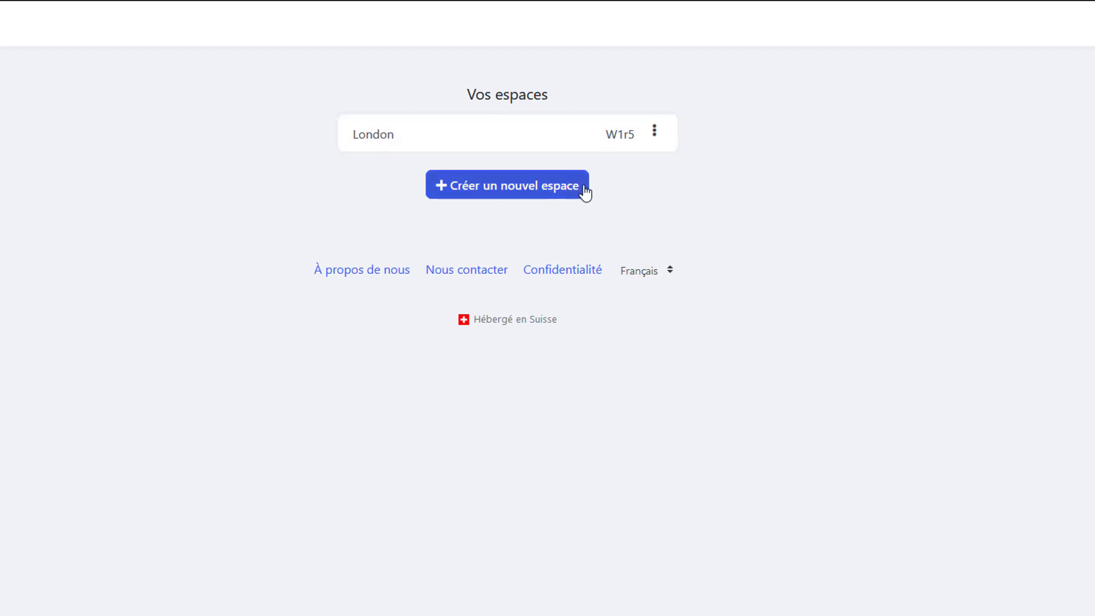
- Create a new space named "Essai"
left_click(512, 186)
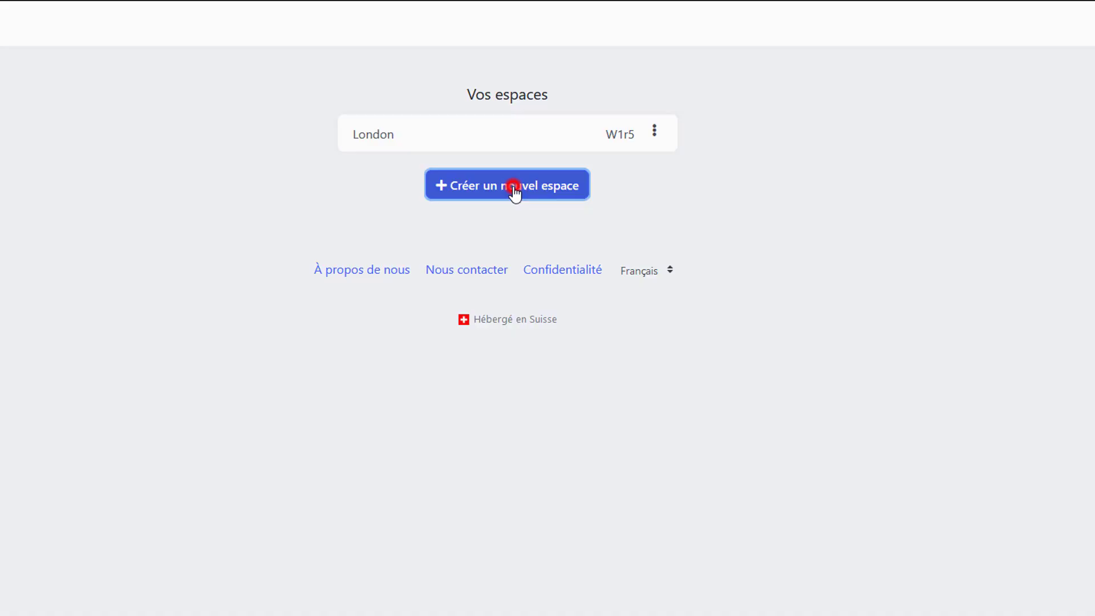
type("Es")
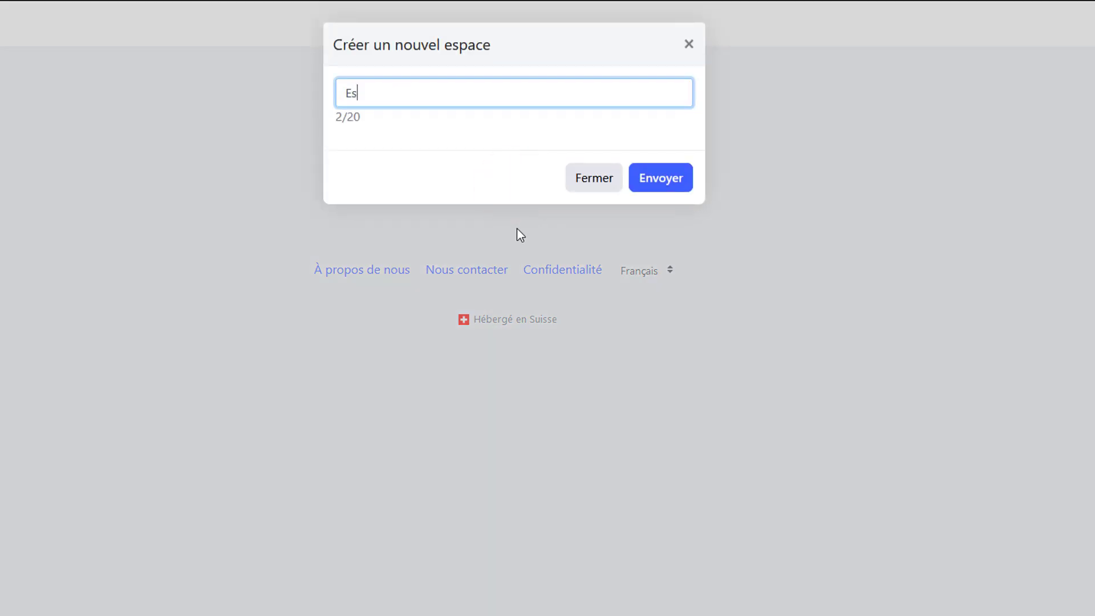
type("sai")
left_click(654, 182)
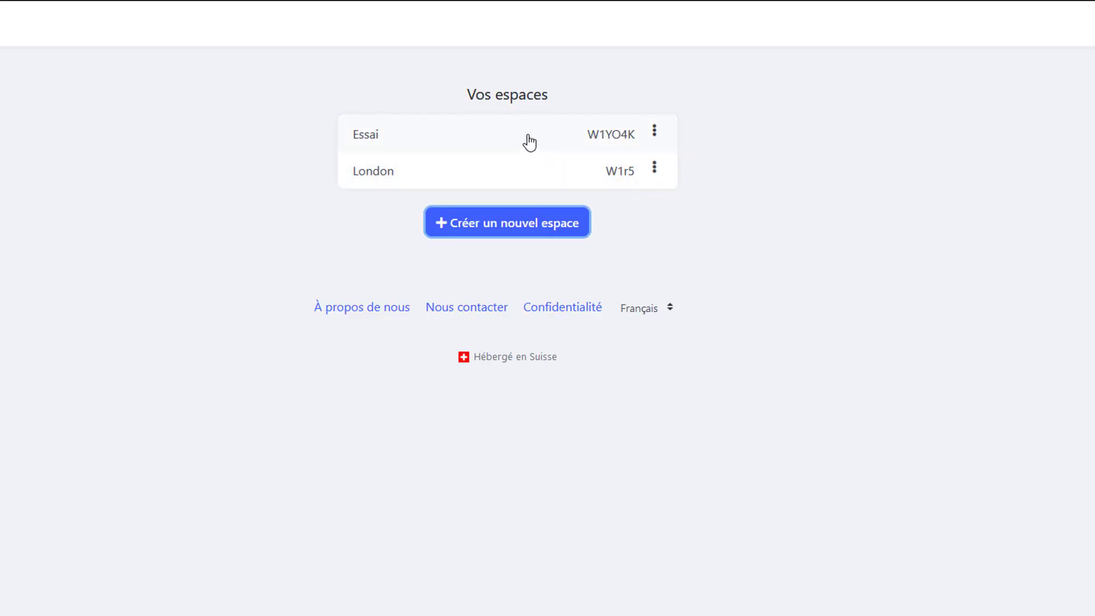
- Open the Essai space and publish the post "Bonjour tout le monde!!!" in Accueil
left_click(529, 143)
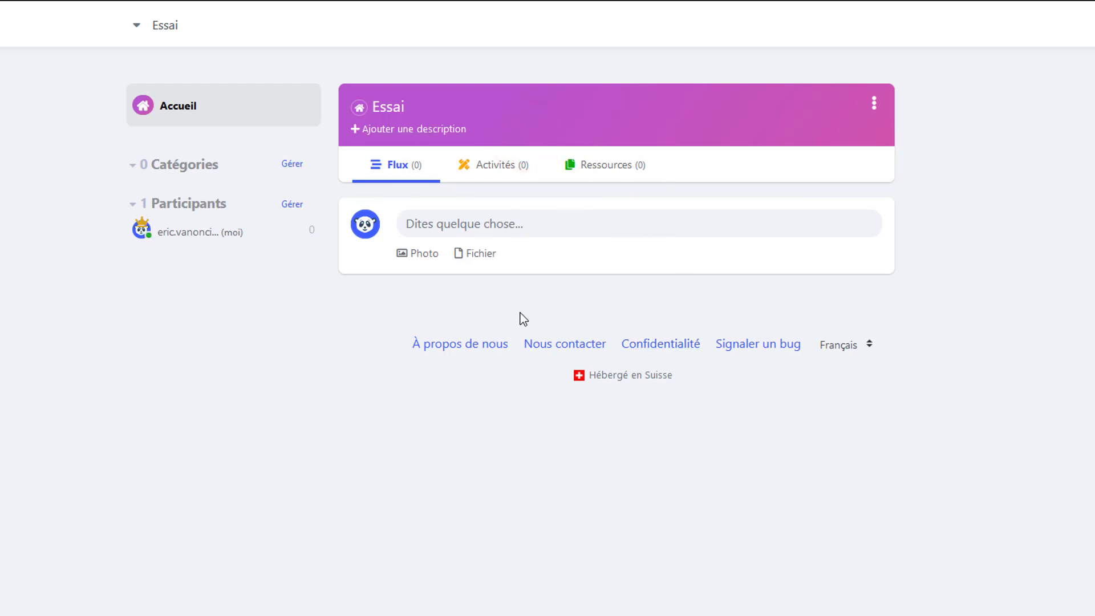
left_click(474, 221)
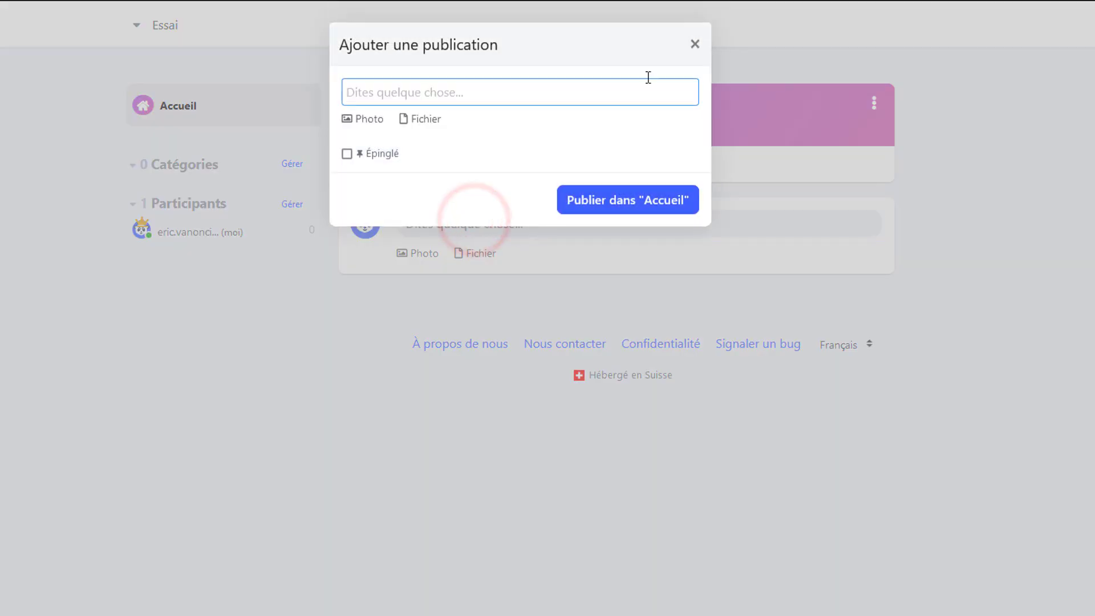
left_click(695, 45)
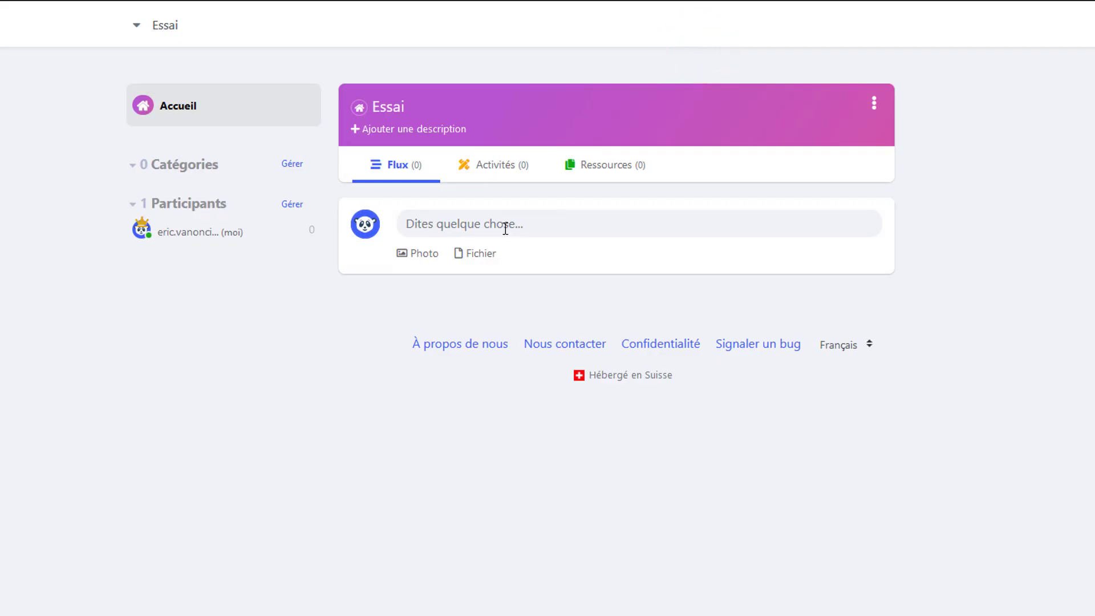
left_click(450, 225)
type("Bonjour tout le monde!!!")
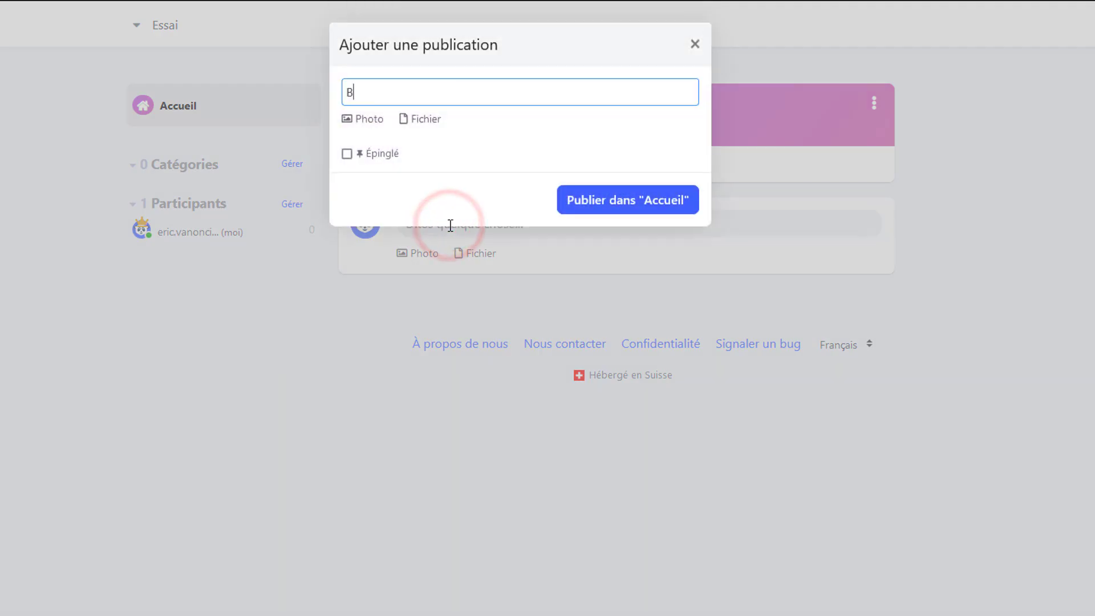
left_click(682, 201)
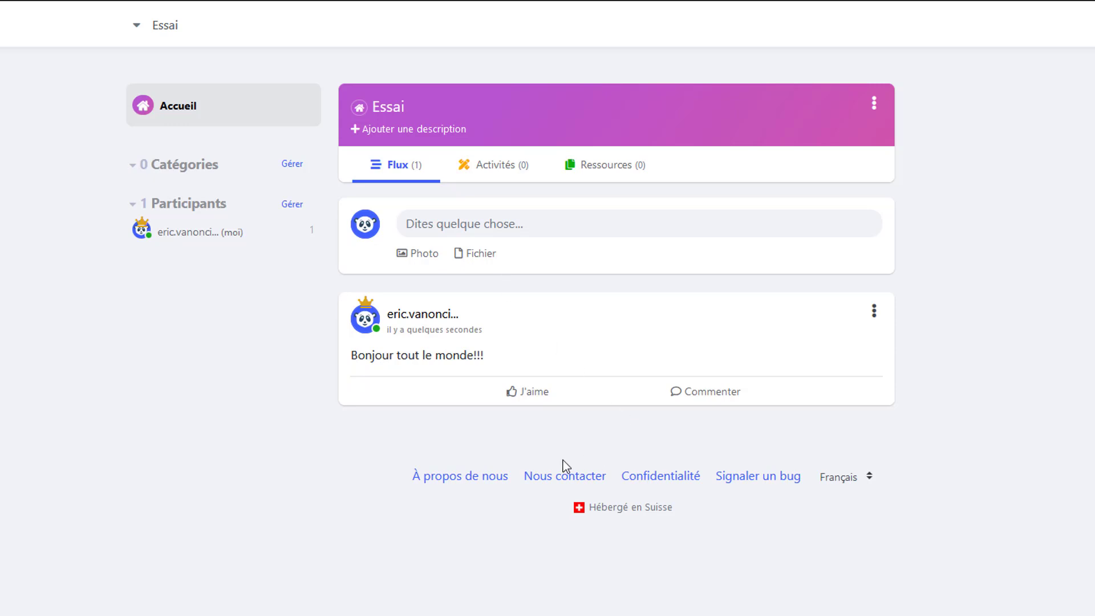
- Like the "Bonjour tout le monde!!!" post and add the comment "Bonjour" to it
left_click(538, 393)
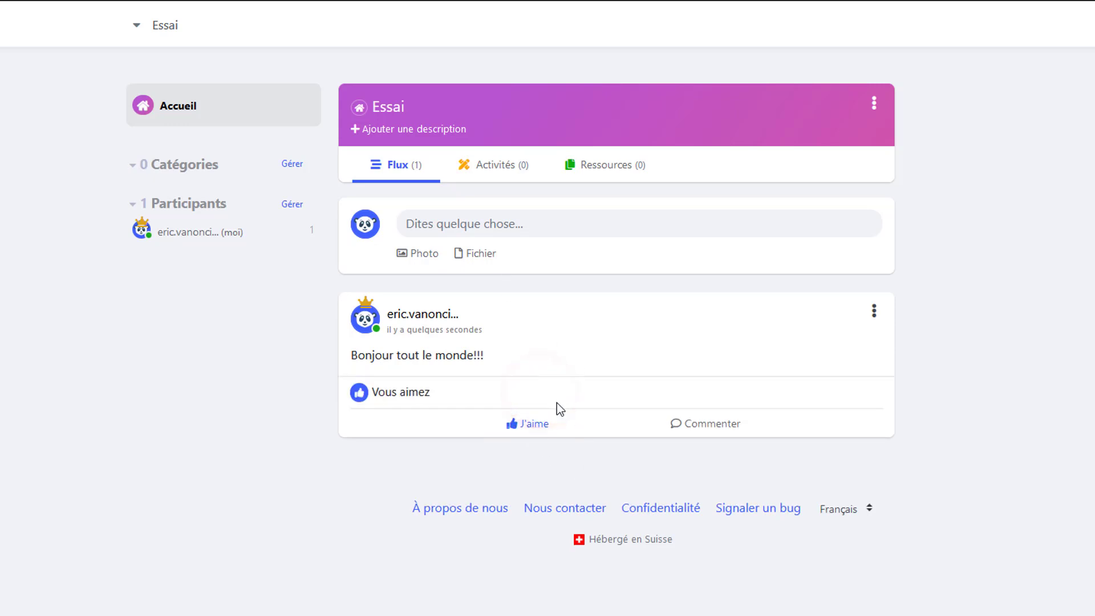
left_click(724, 422)
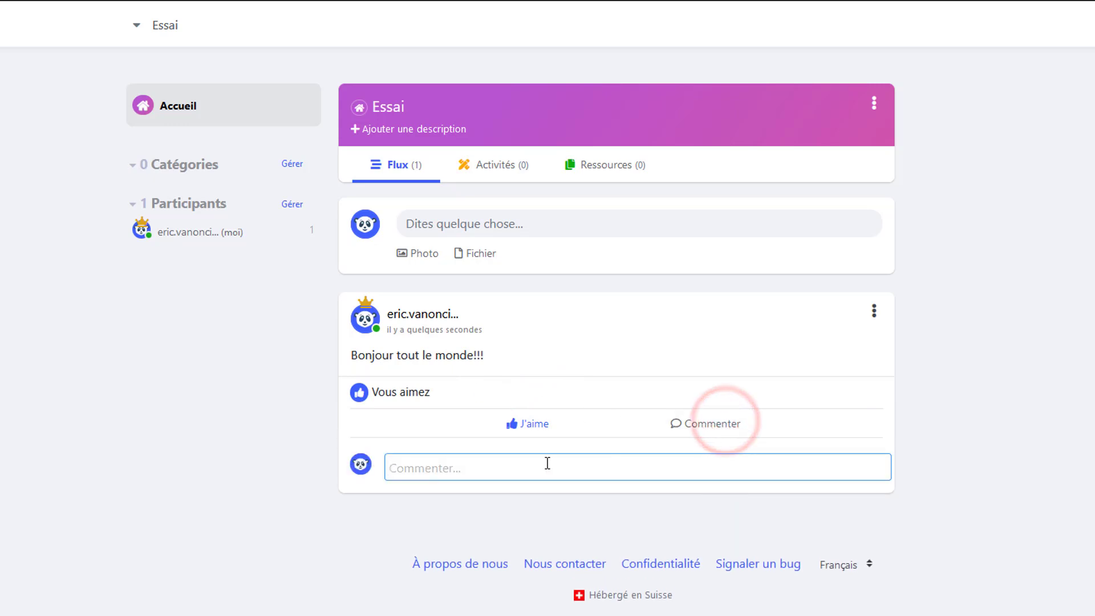
type("Bonjour")
key("Return")
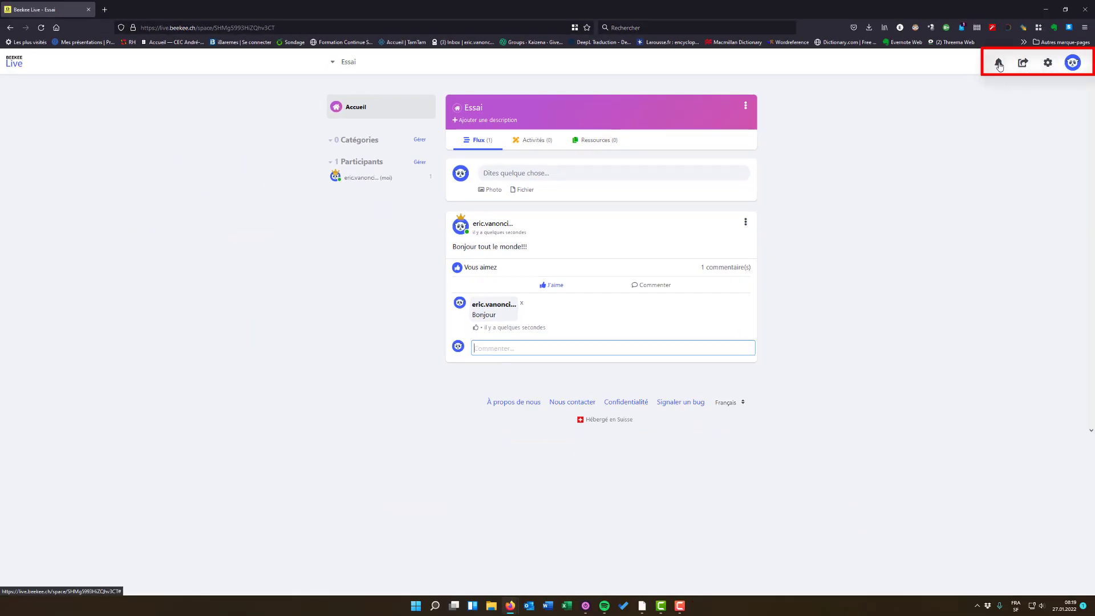
- Look at the user settings for name, password and e-mail, and return to the Essai space
left_click(1074, 64)
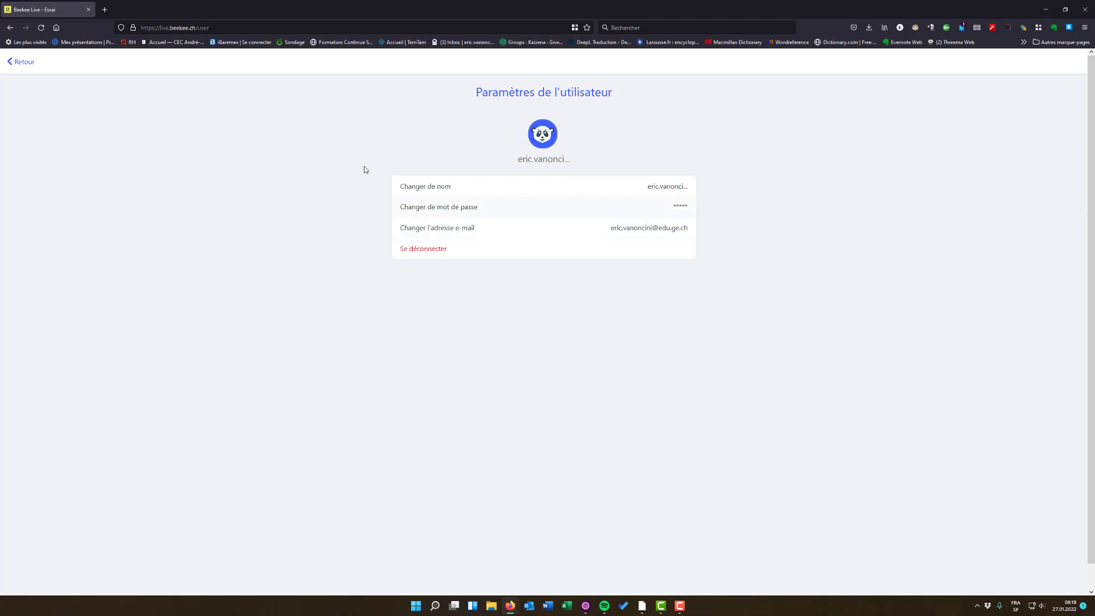
left_click(31, 68)
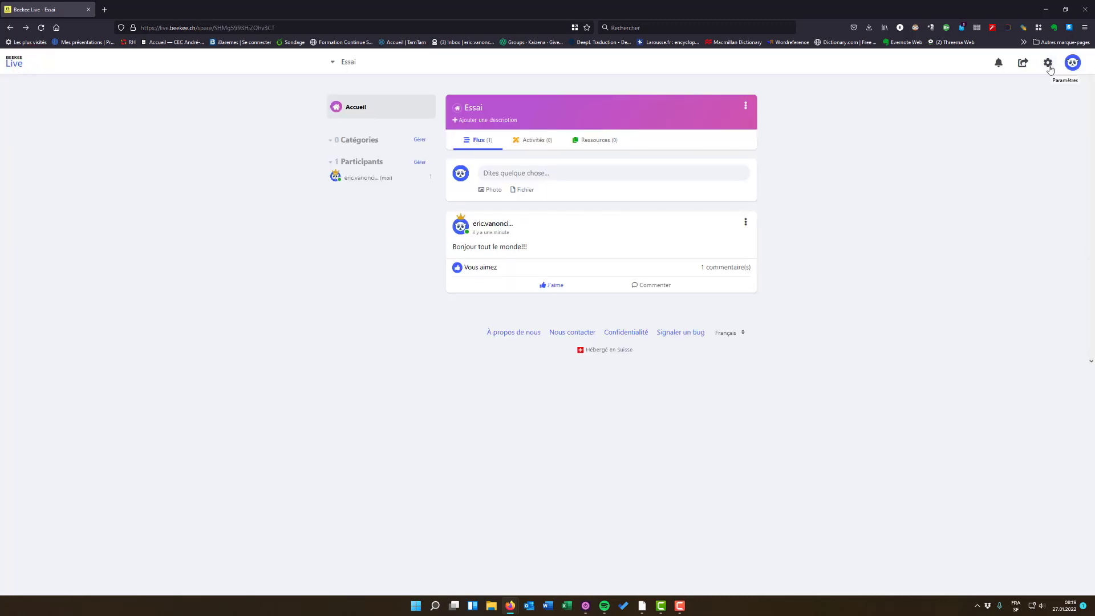
- Open participant management in the Essai space's settings and add two students by first name
left_click(1049, 64)
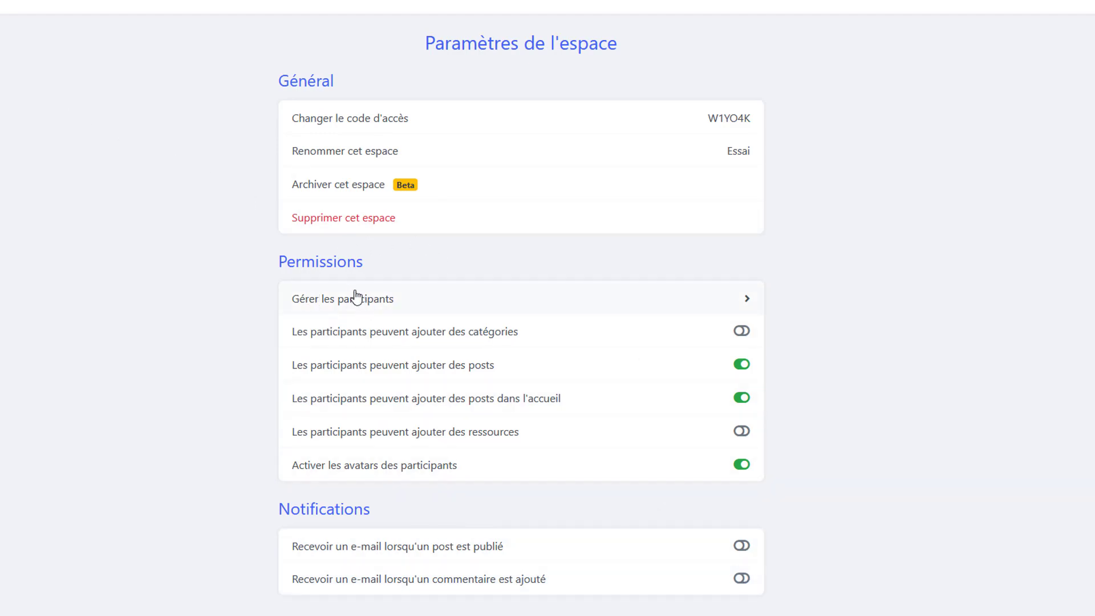
left_click(477, 308)
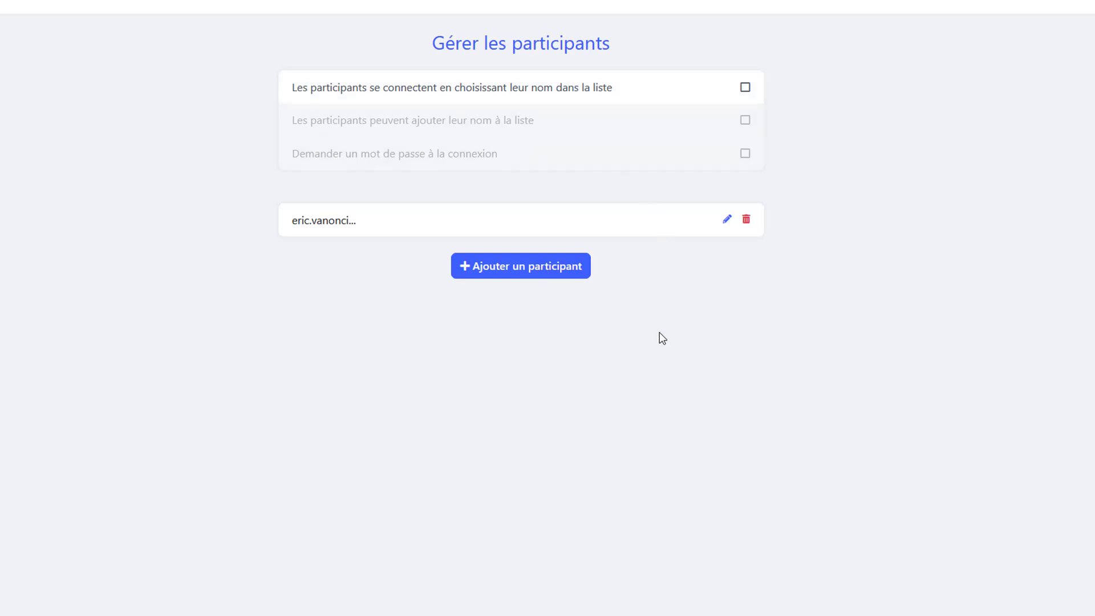
left_click(549, 265)
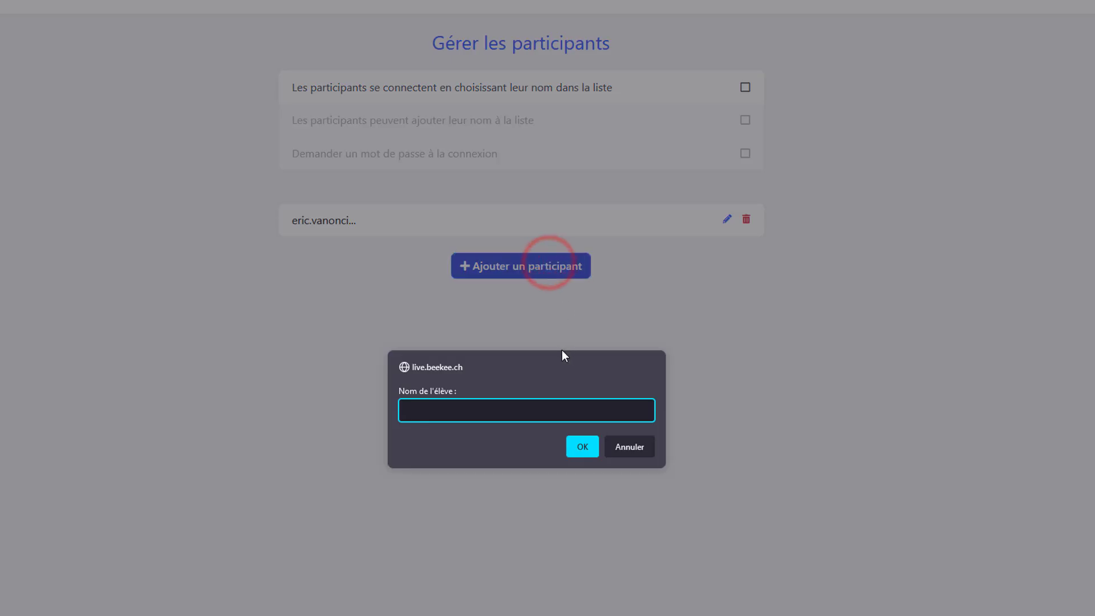
type("Marie")
left_click(577, 451)
left_click(522, 308)
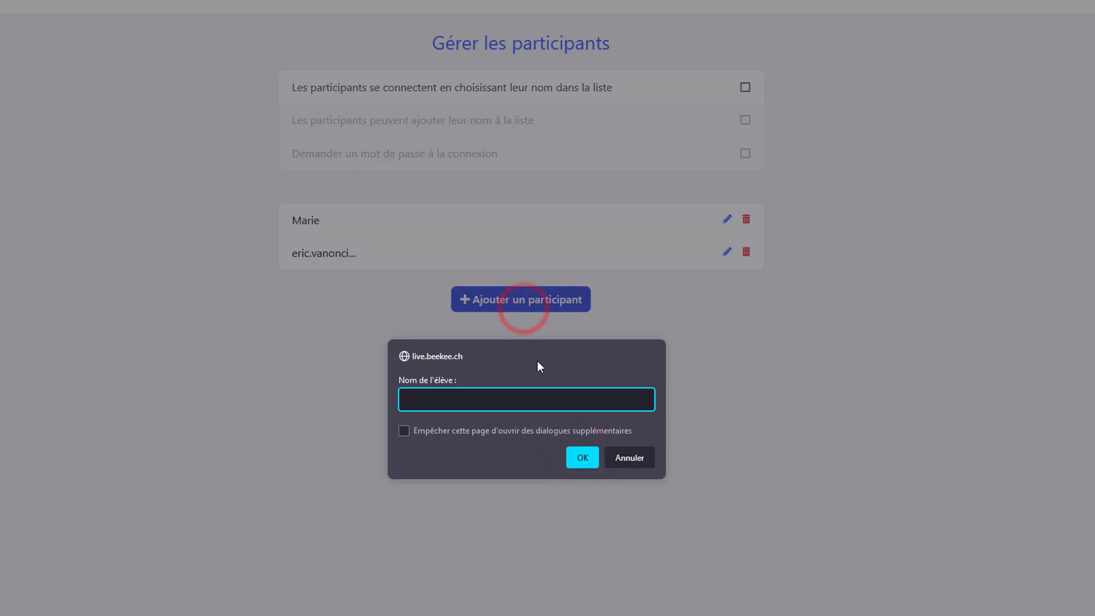
type("Julien")
key("Return")
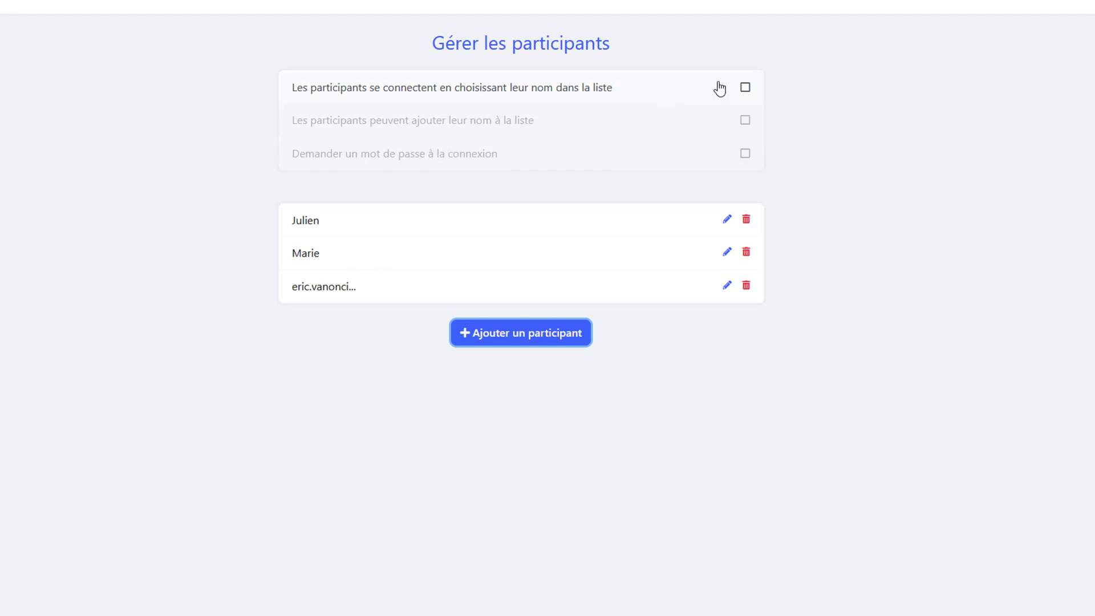
- Make participants connect by choosing their name in the list, and allow them to add their own name to it
left_click(746, 87)
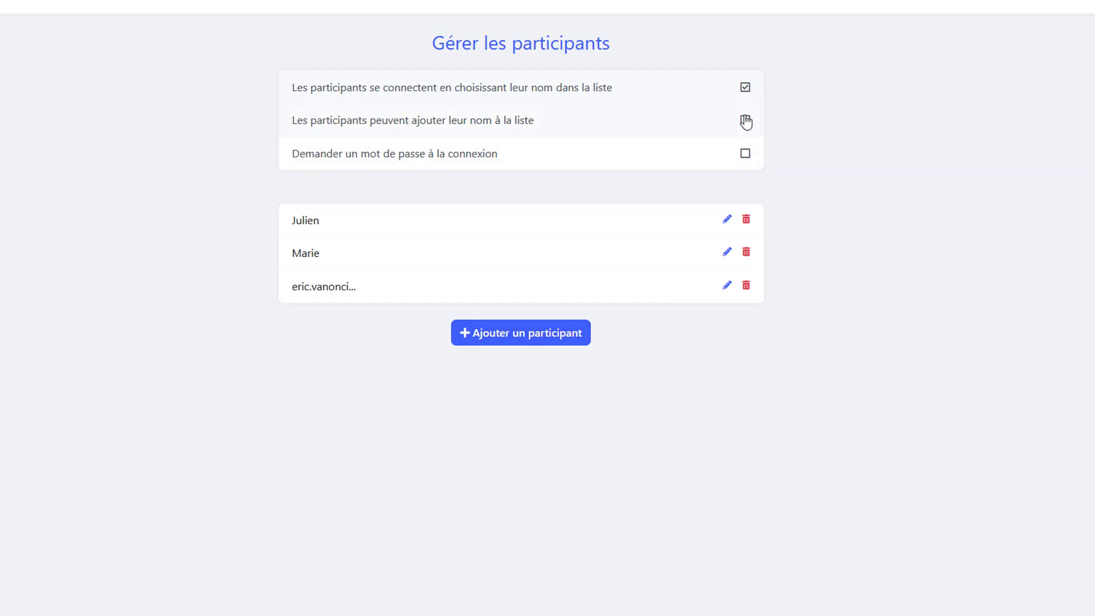
left_click(747, 89)
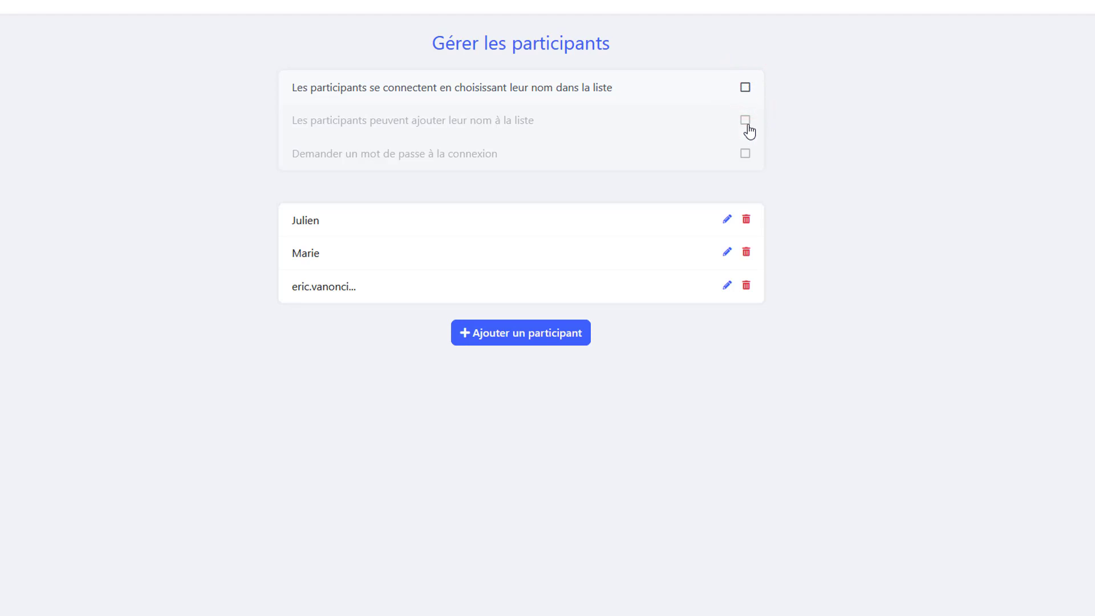
left_click(746, 89)
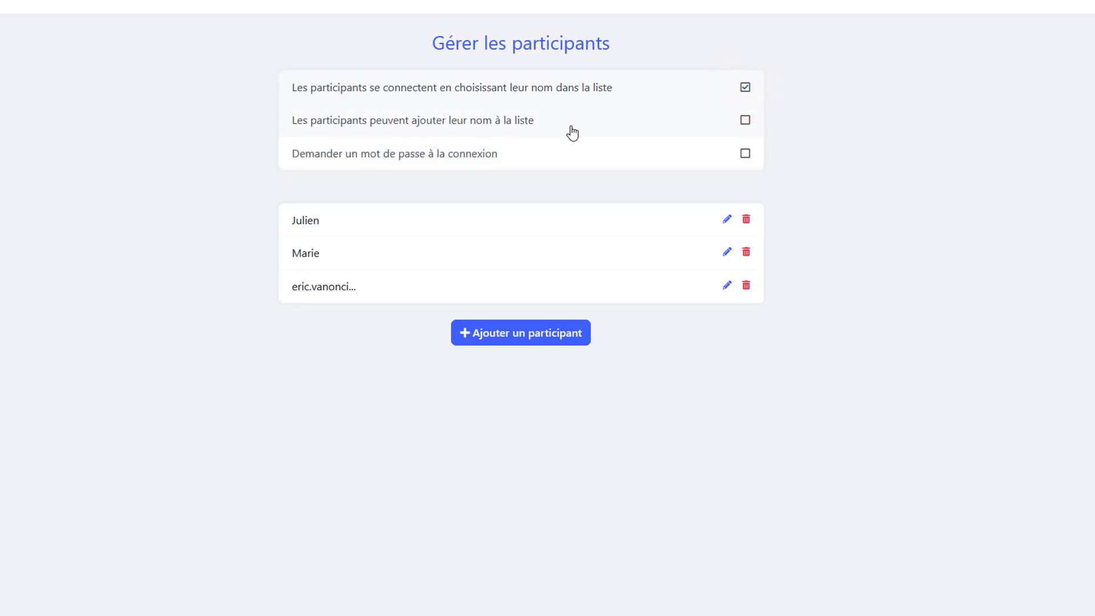
left_click(745, 121)
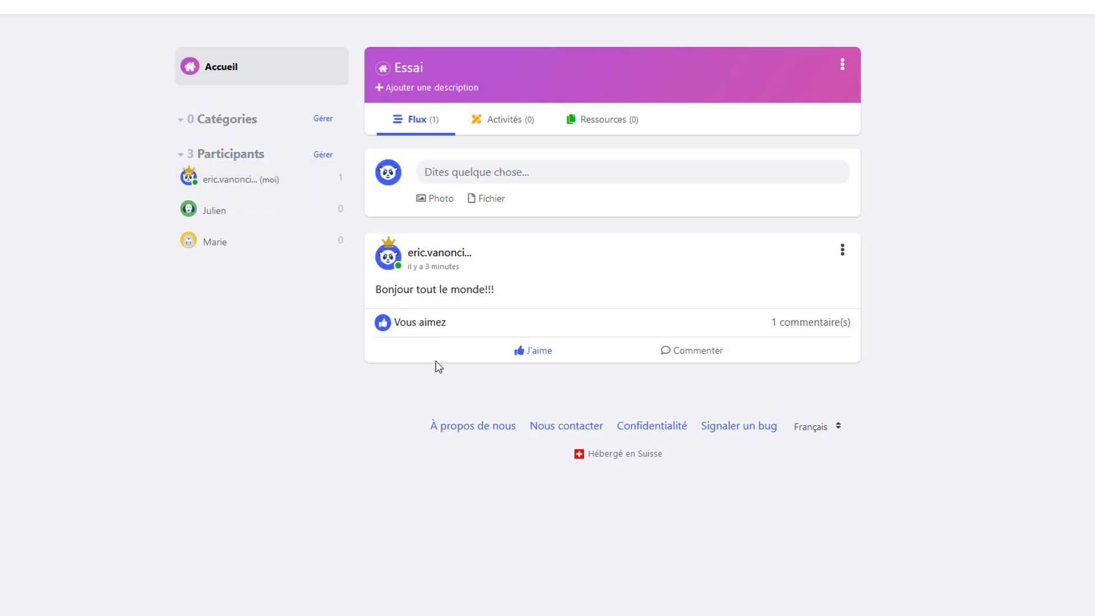
- Add a category named "Dissertation" to the Essai space
left_click(322, 120)
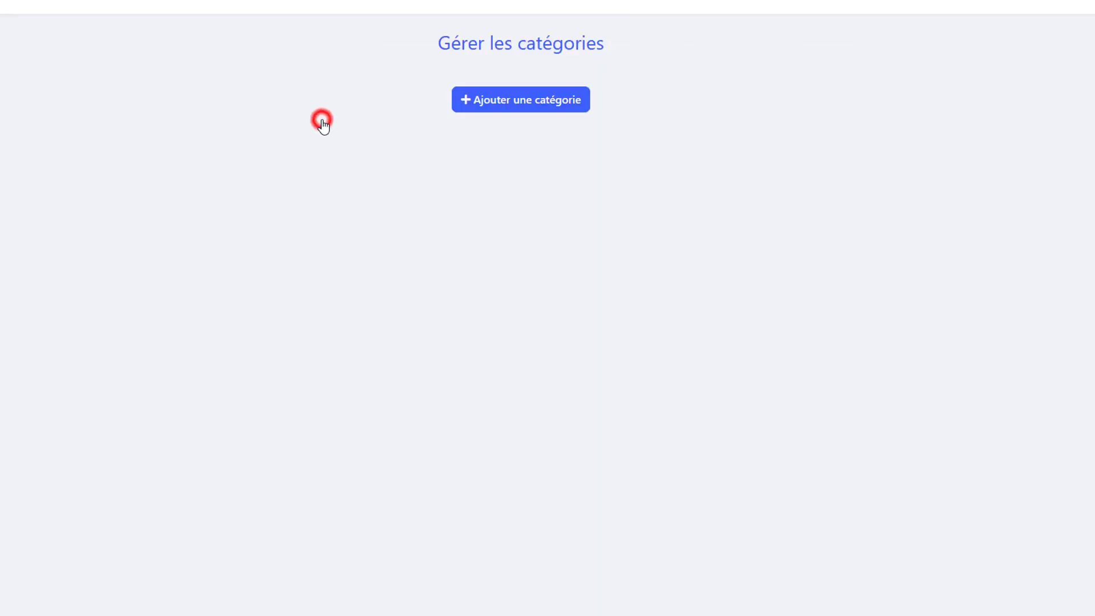
left_click(521, 102)
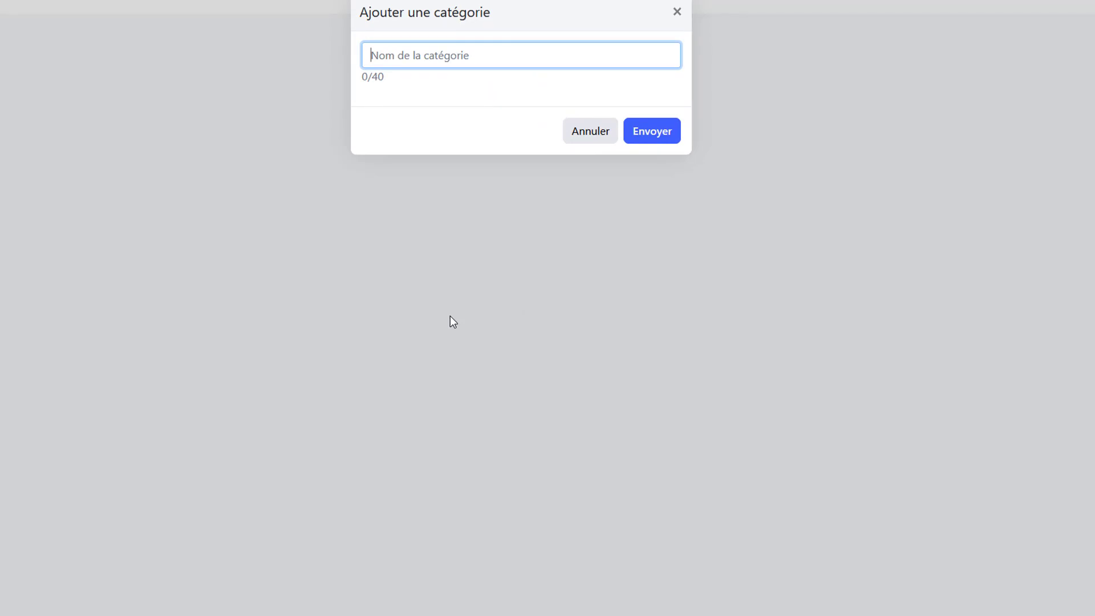
type("Dissertation")
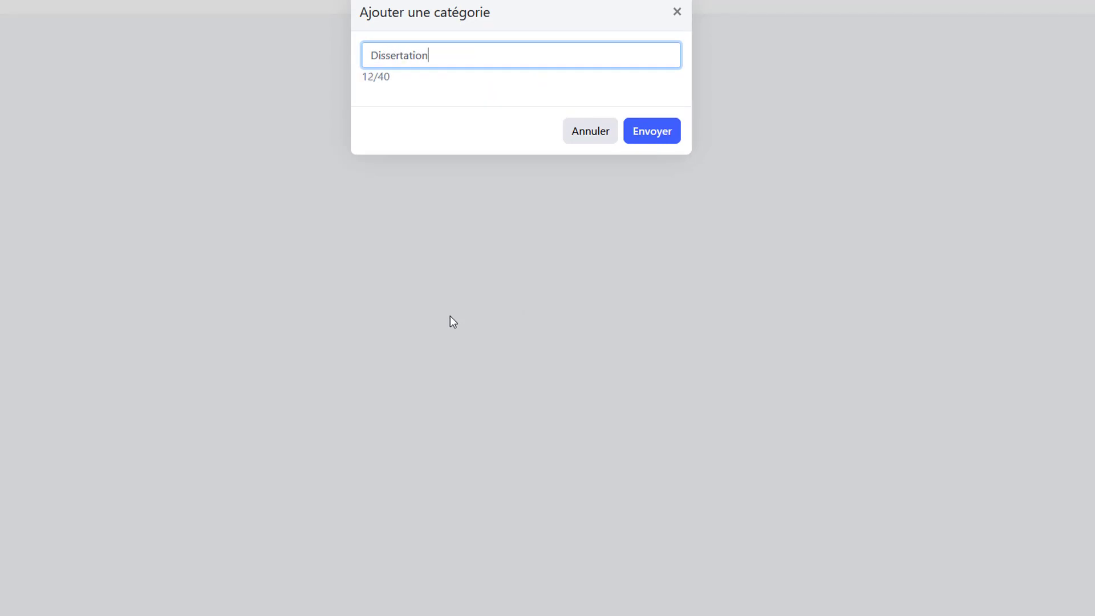
key("Return")
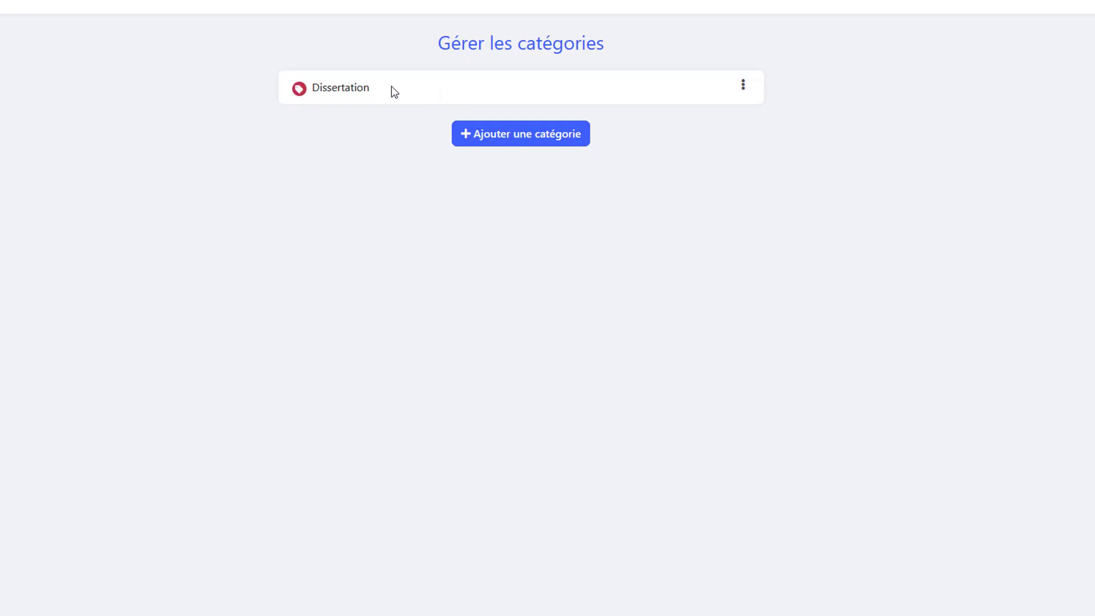
- Add a second category named "Sortie scolaire" to the Essai space
left_click(503, 134)
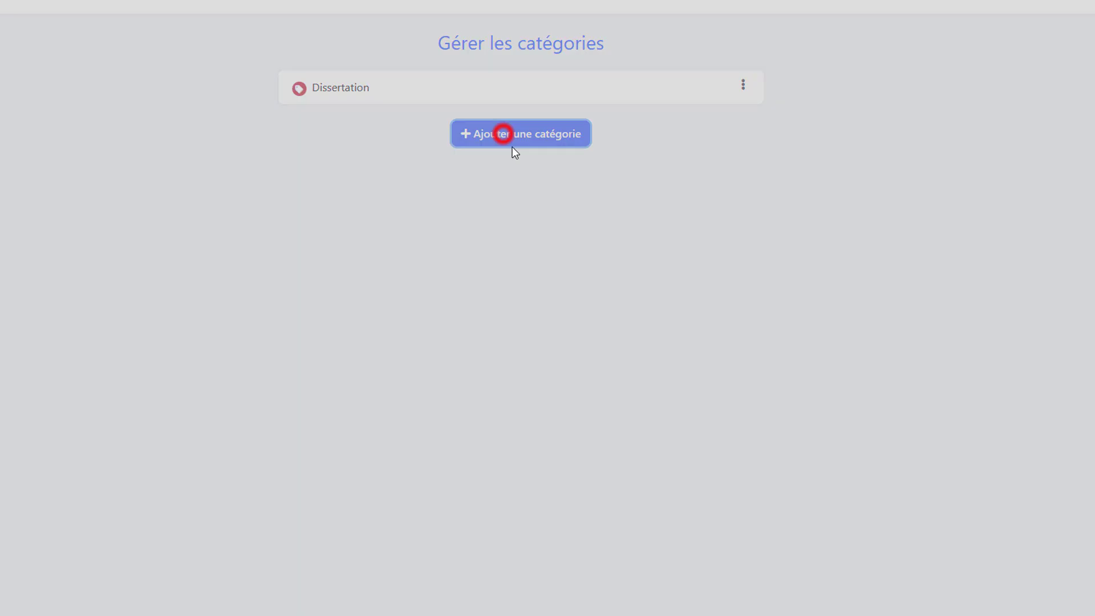
type("S")
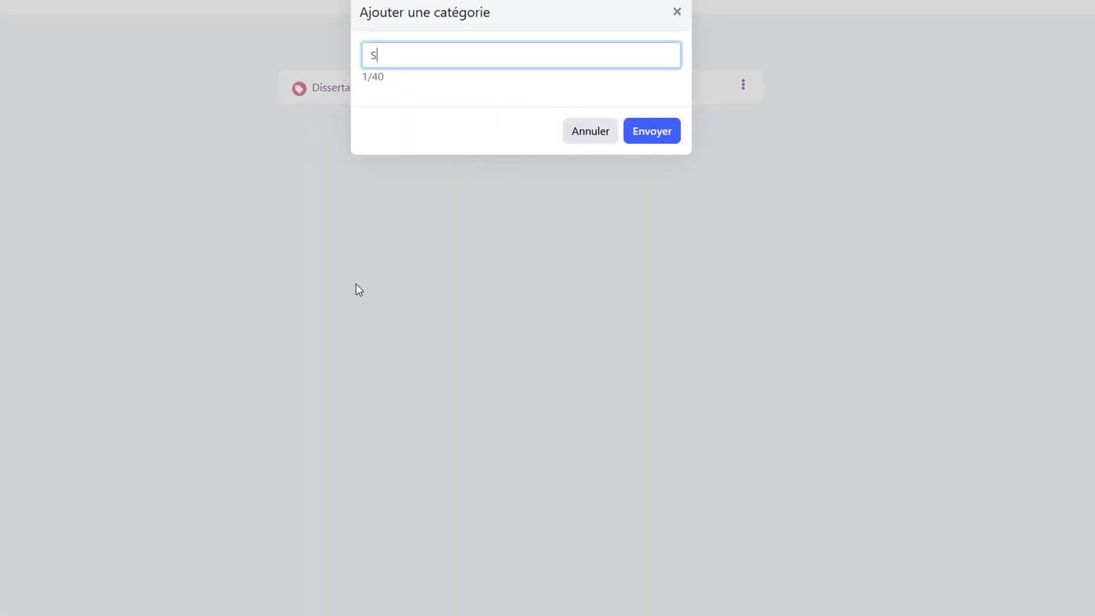
type("ortie scolaire")
left_click(675, 132)
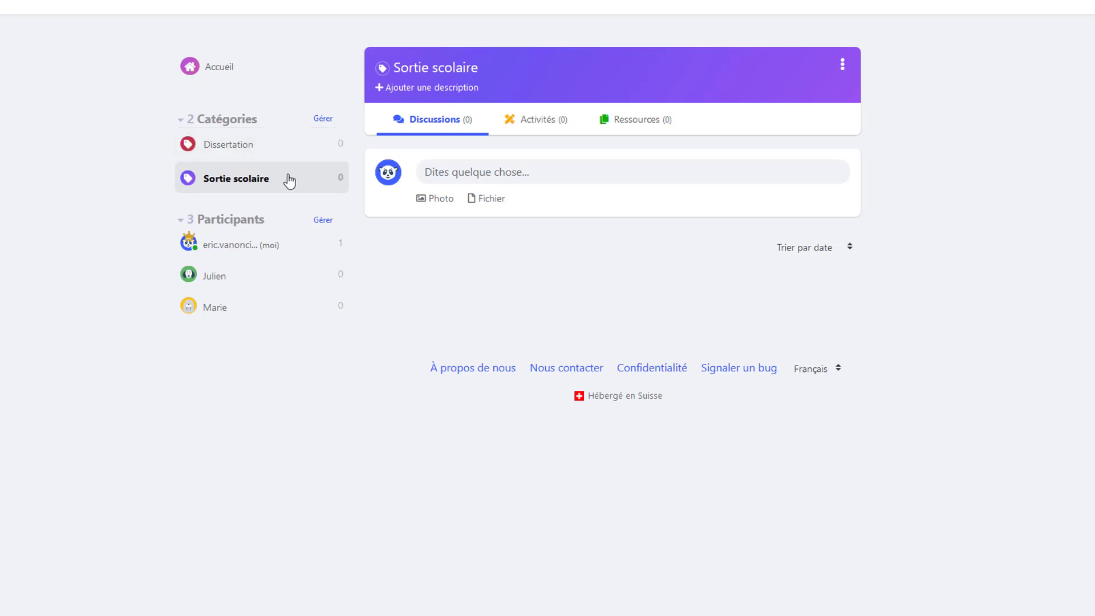
- Publish a post reading "asd sadas asd sad assd" in the Sortie scolaire category
left_click(557, 181)
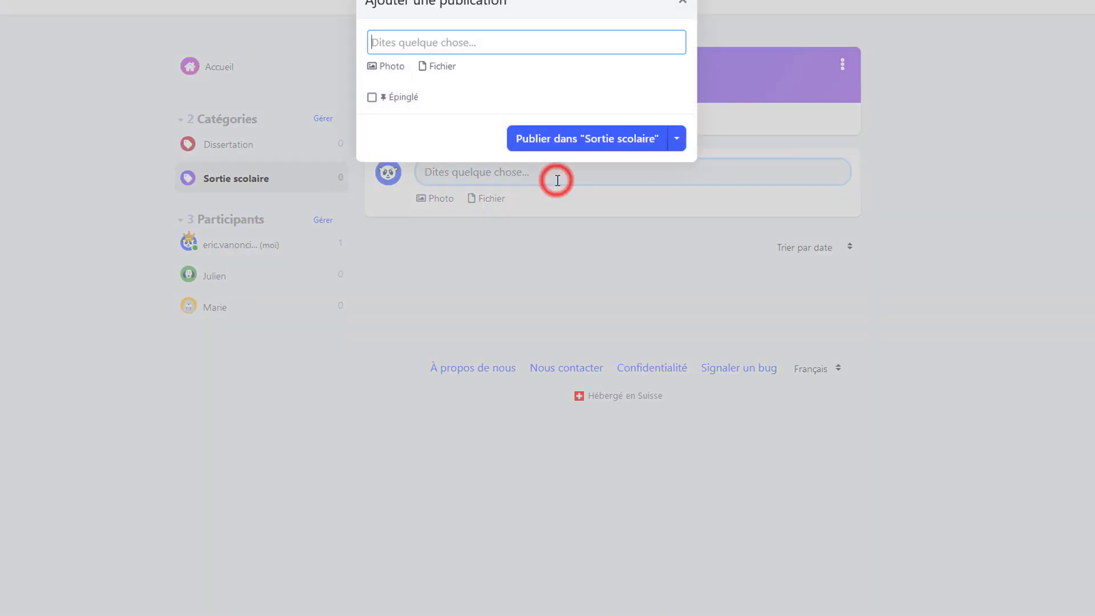
type("asd sadas asd sad assd")
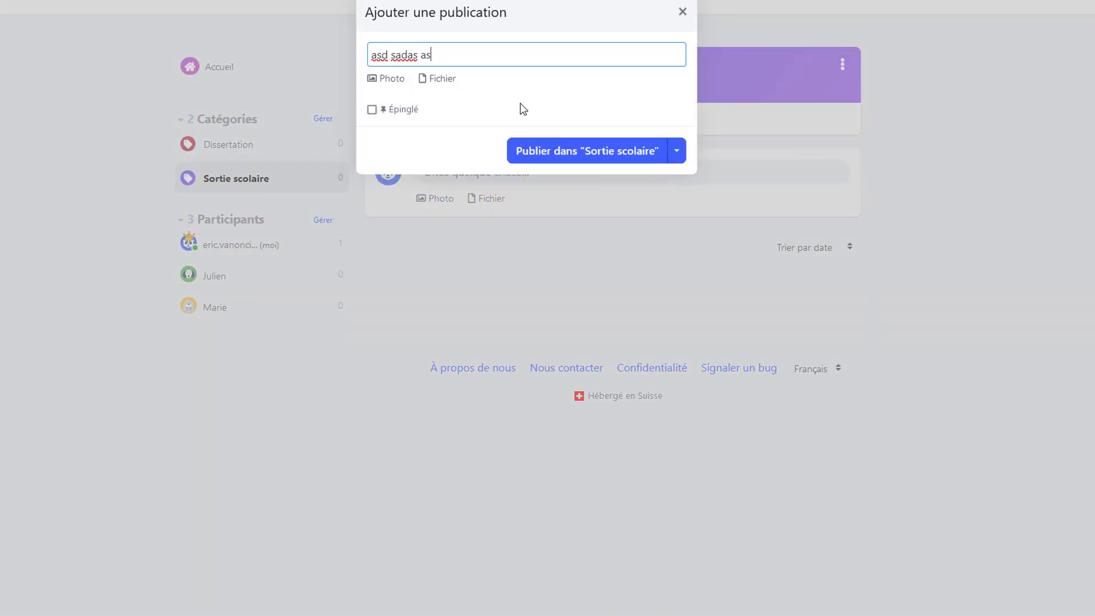
left_click(676, 155)
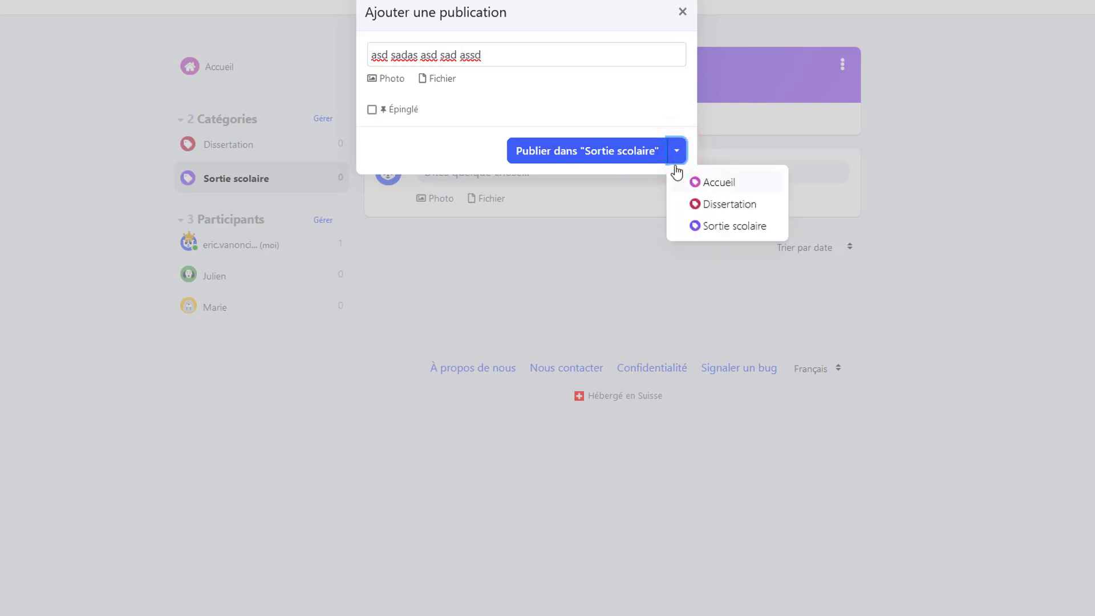
left_click(739, 228)
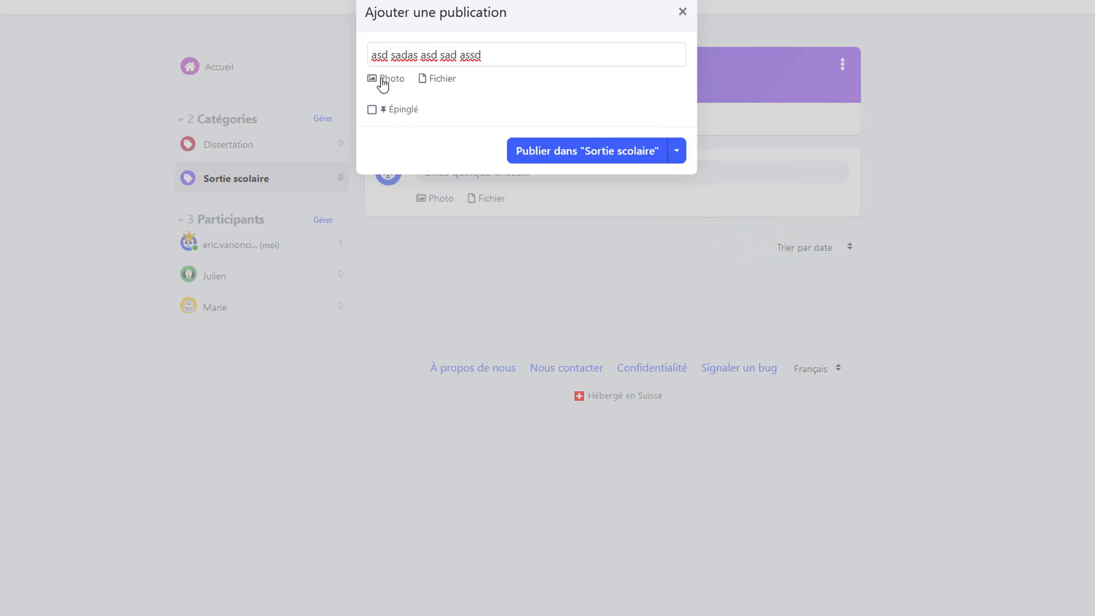
left_click(587, 149)
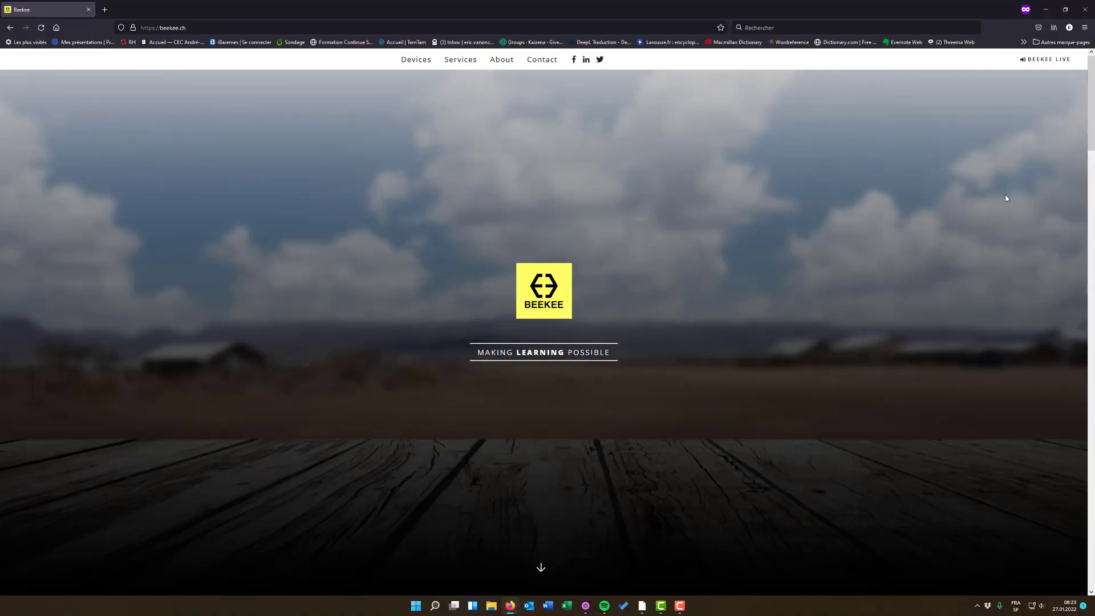
- Go to Beekee Live from the Beekee website and enter the space's access code to join it as a participant
left_click(1044, 63)
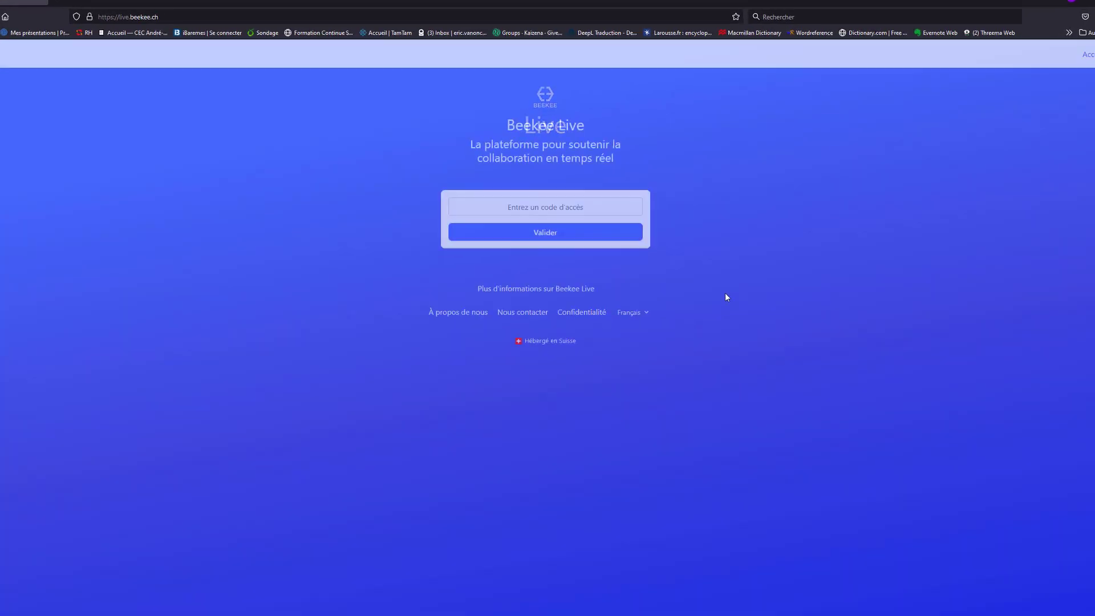
left_click(547, 207)
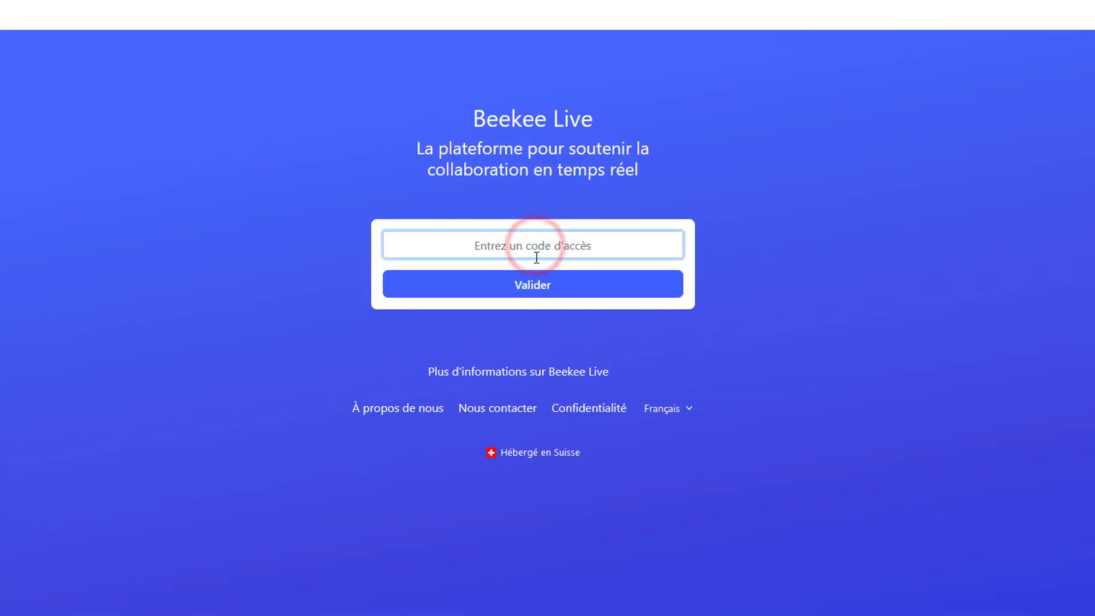
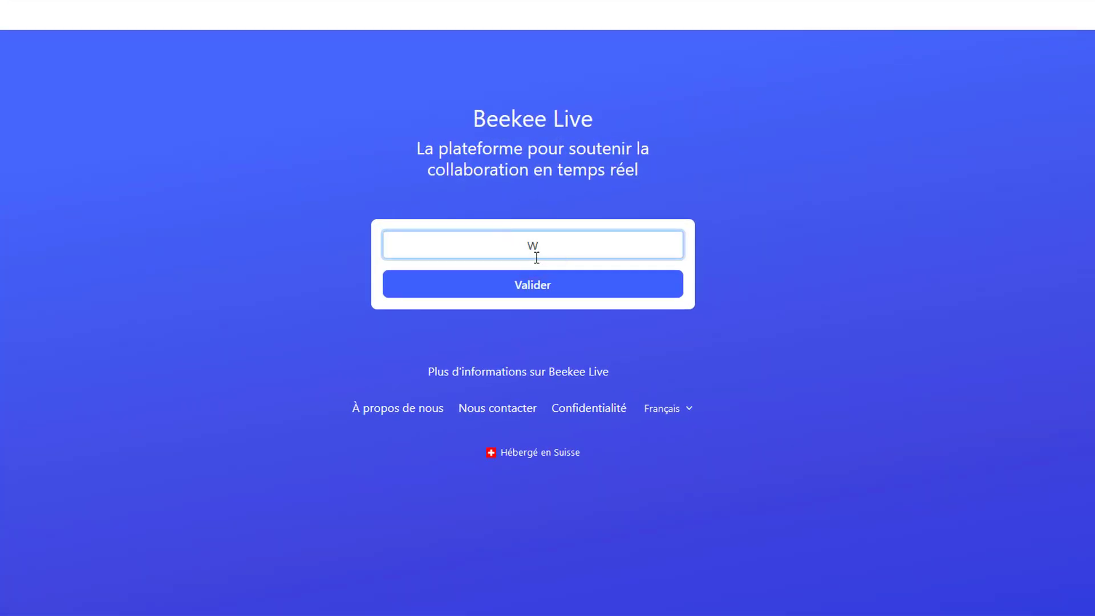
left_click(548, 292)
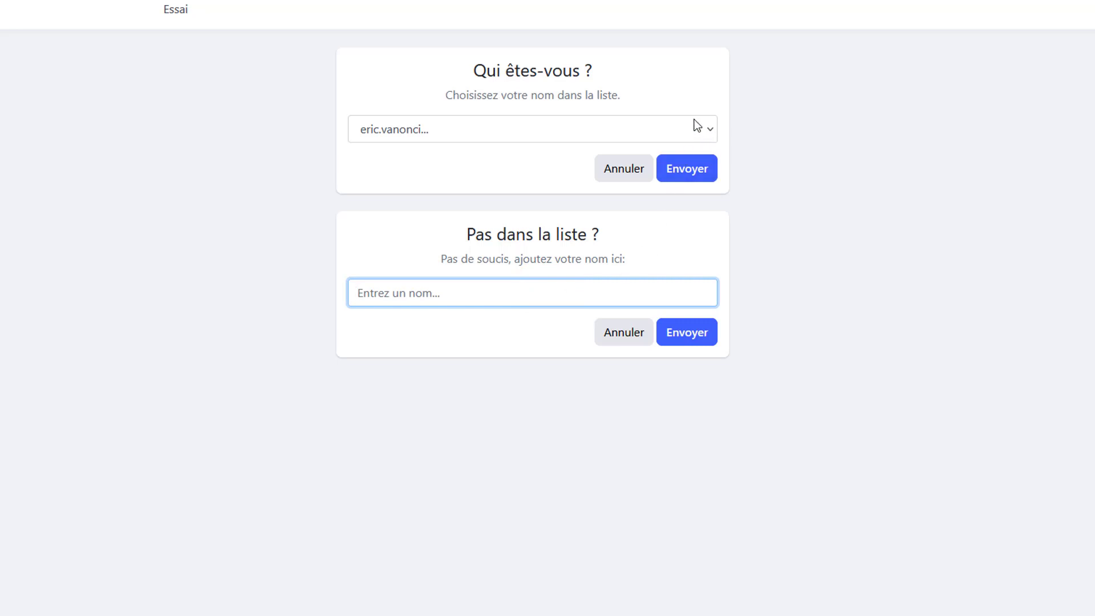
- Join the Essai space as the first student in the participant name list
left_click(709, 123)
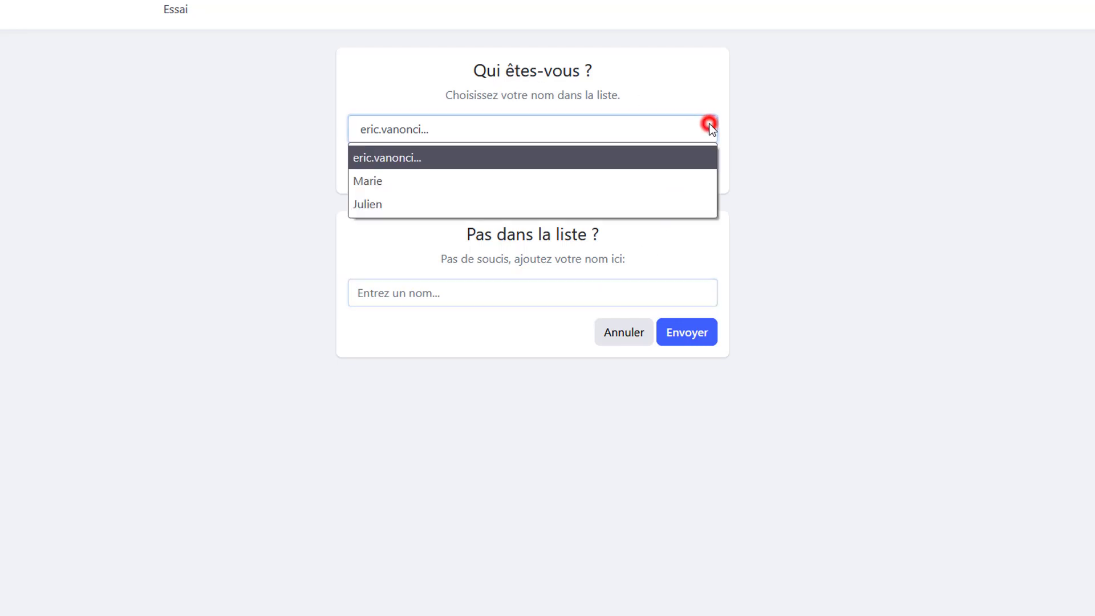
left_click(628, 173)
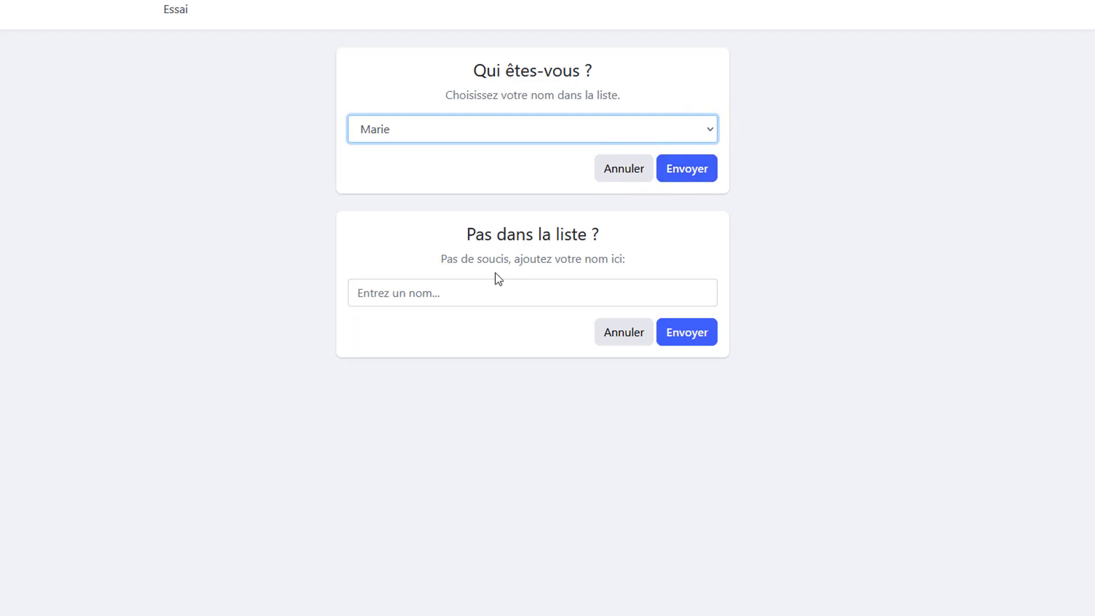
left_click(677, 171)
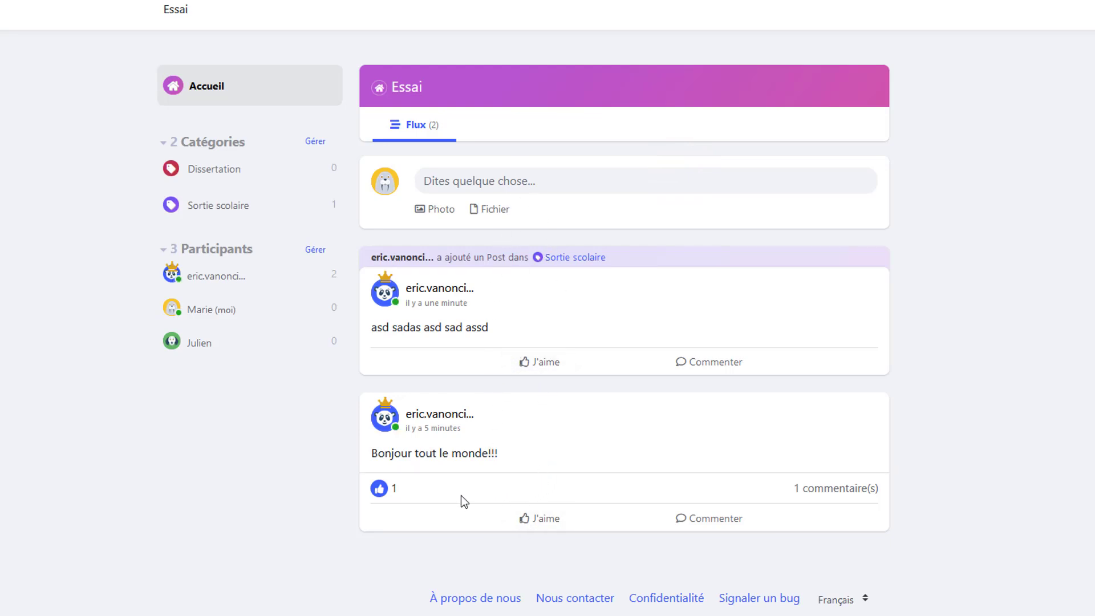
- Like the teacher's post in Sortie scolaire and comment "Je ne comprends pas" on it
left_click(542, 362)
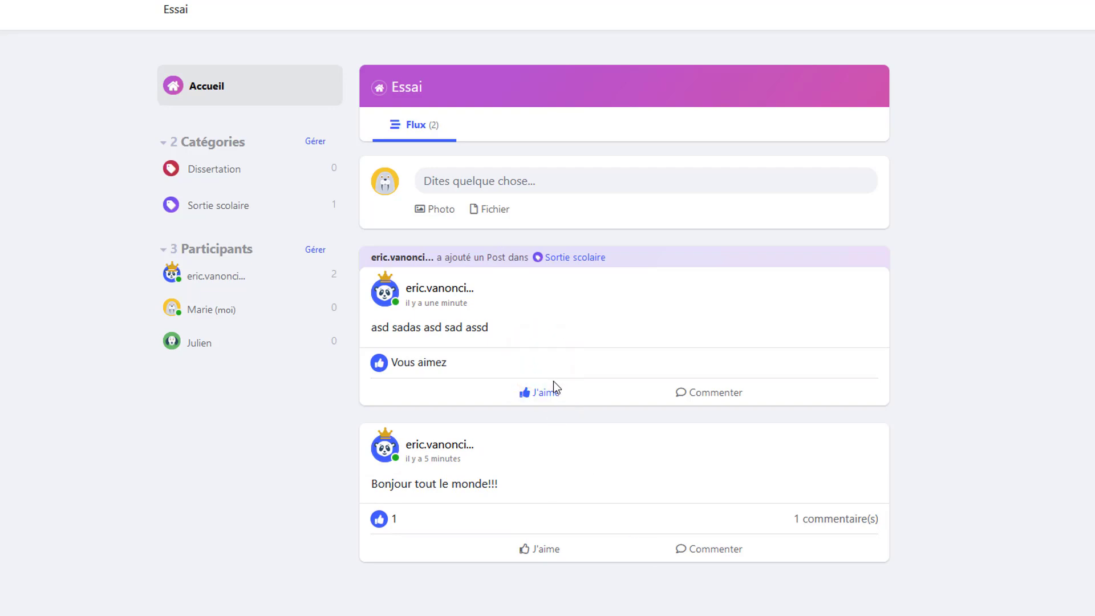
left_click(713, 391)
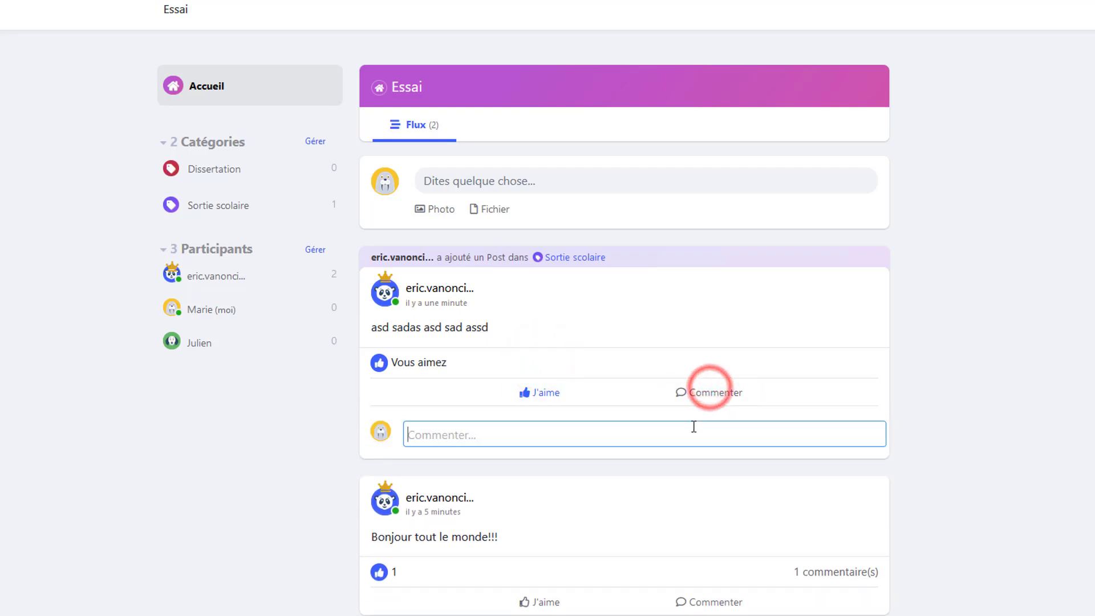
type("Je ne com")
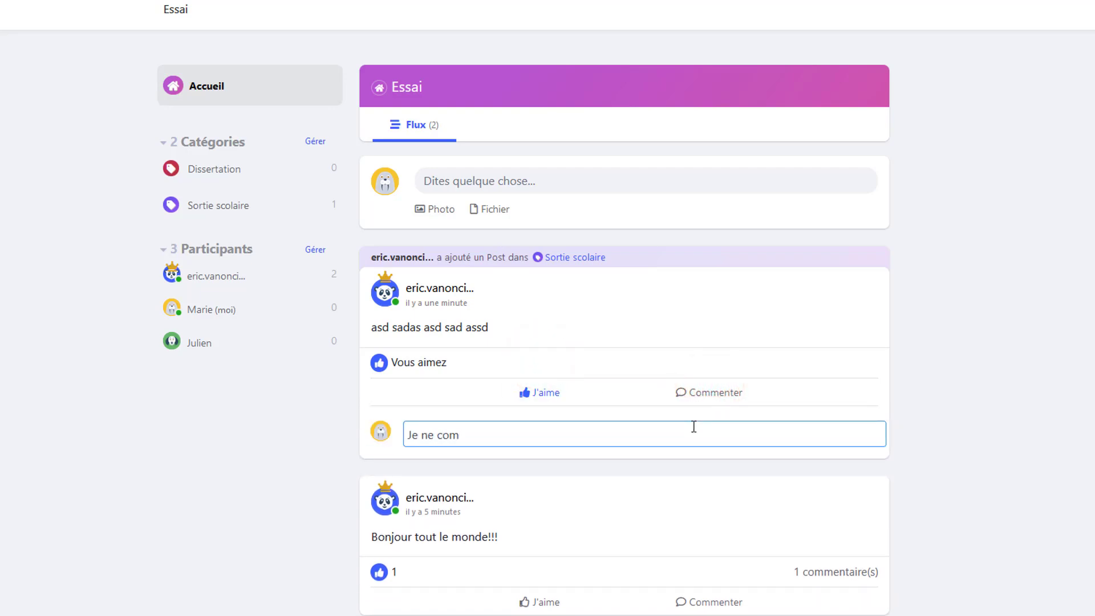
type("prends pas")
key("Return")
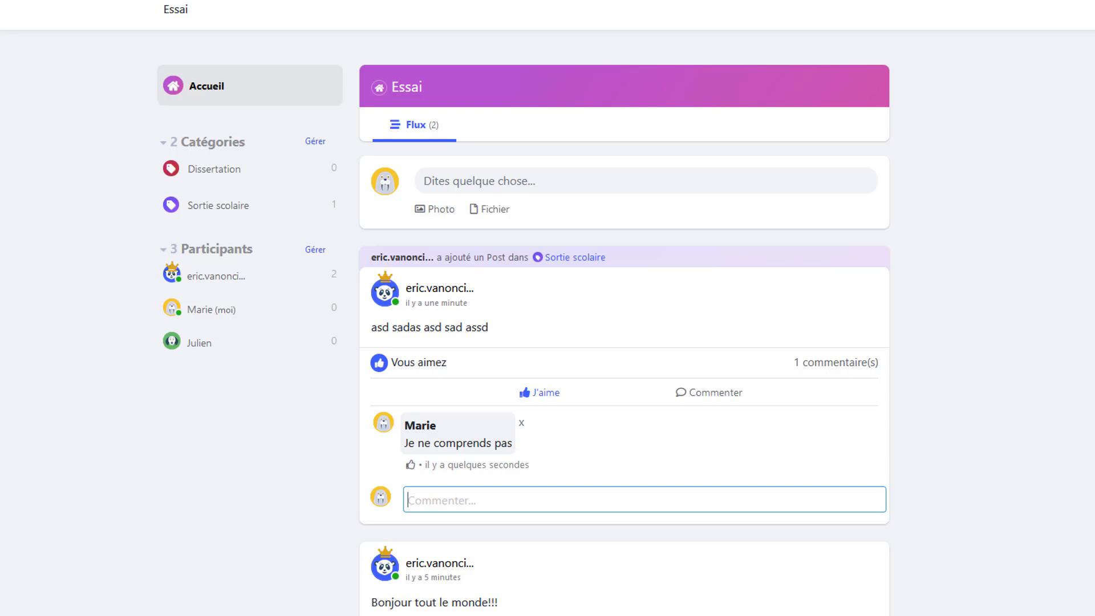
- Search the web for images of "chien" in a new browser tab
left_click(107, 9)
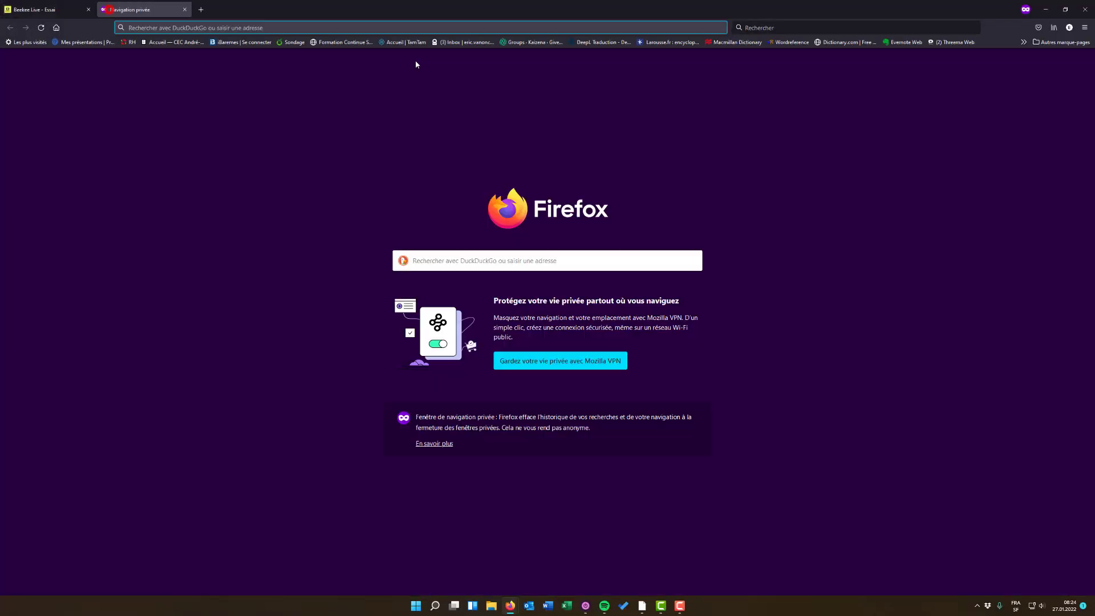
left_click(798, 27)
type("chio")
left_click(117, 84)
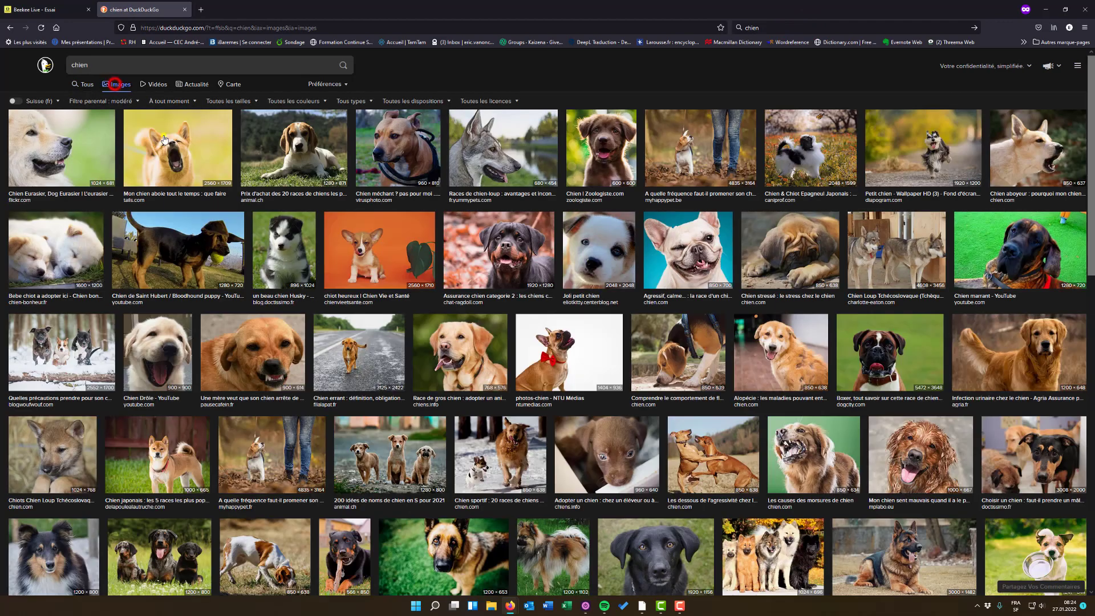
- Save the picture of the barking dog to the Téléchargements folder, replacing the existing file of the same name
right_click(156, 135)
left_click(228, 166)
left_click(39, 89)
left_click(439, 443)
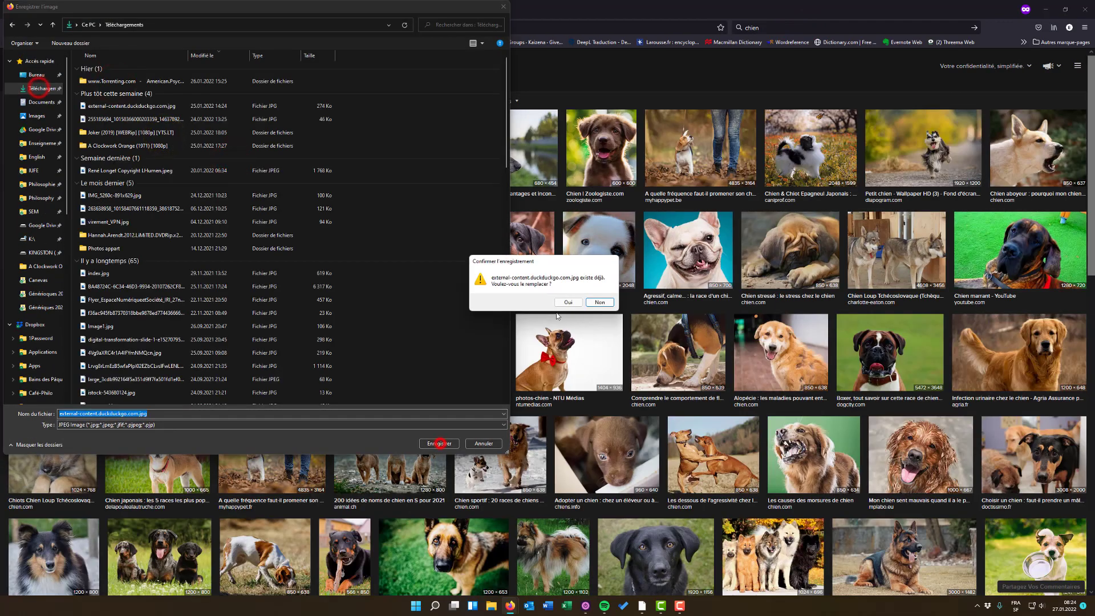
left_click(575, 301)
- Return to the Essai space and start a photo post with the downloaded dog picture attached
left_click(63, 10)
left_click(497, 185)
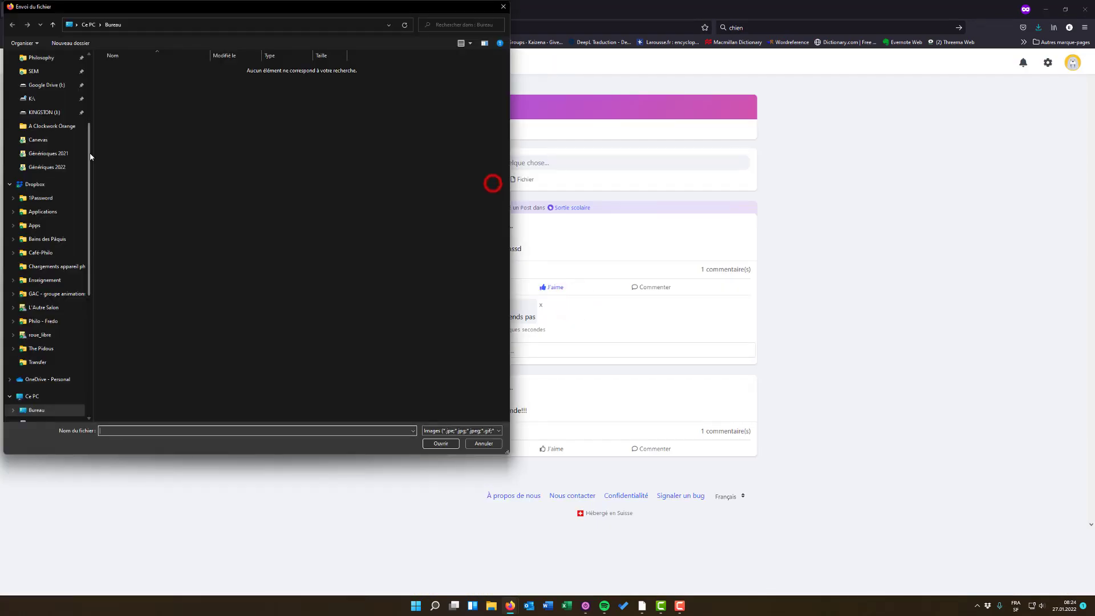
left_click(53, 90)
double_click(134, 85)
- Publish the dog photo in the Sortie scolaire category with the text "Le chien que l'on a vu"
left_click(642, 255)
left_click(671, 302)
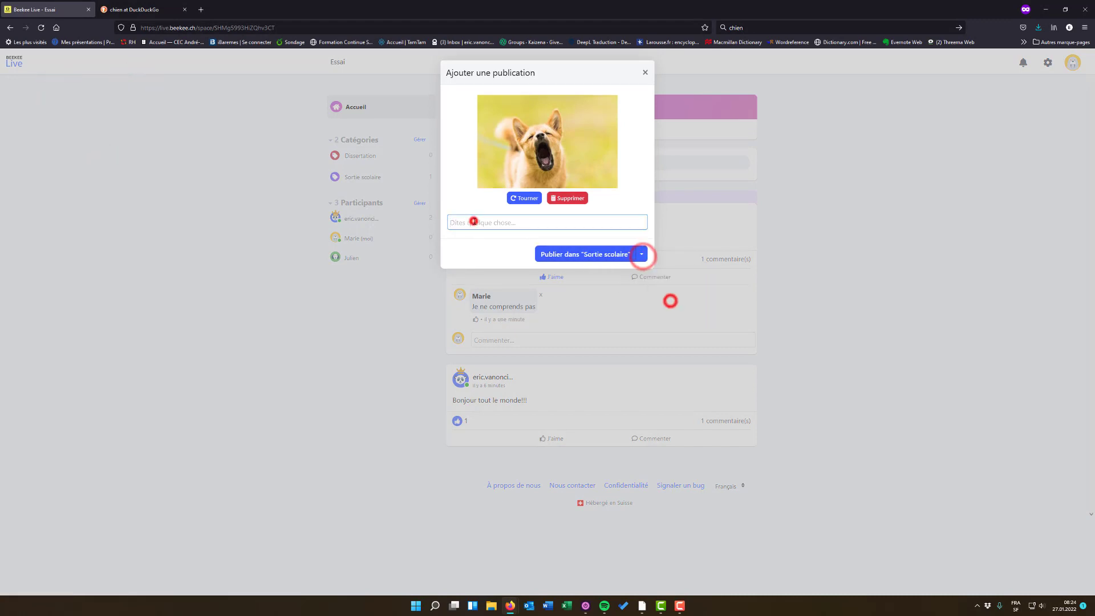
left_click(471, 222)
type("Le chien que l'on a vu")
left_click(581, 254)
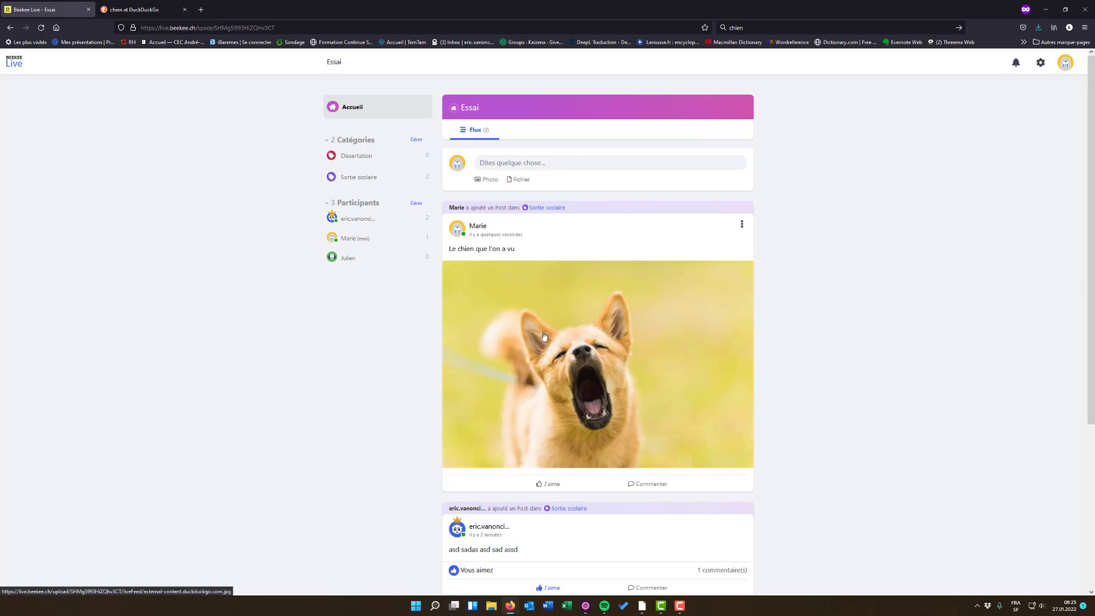
- Reload the student's view of the Essai space and look through the posts in its feed
left_click(511, 610)
left_click(543, 578)
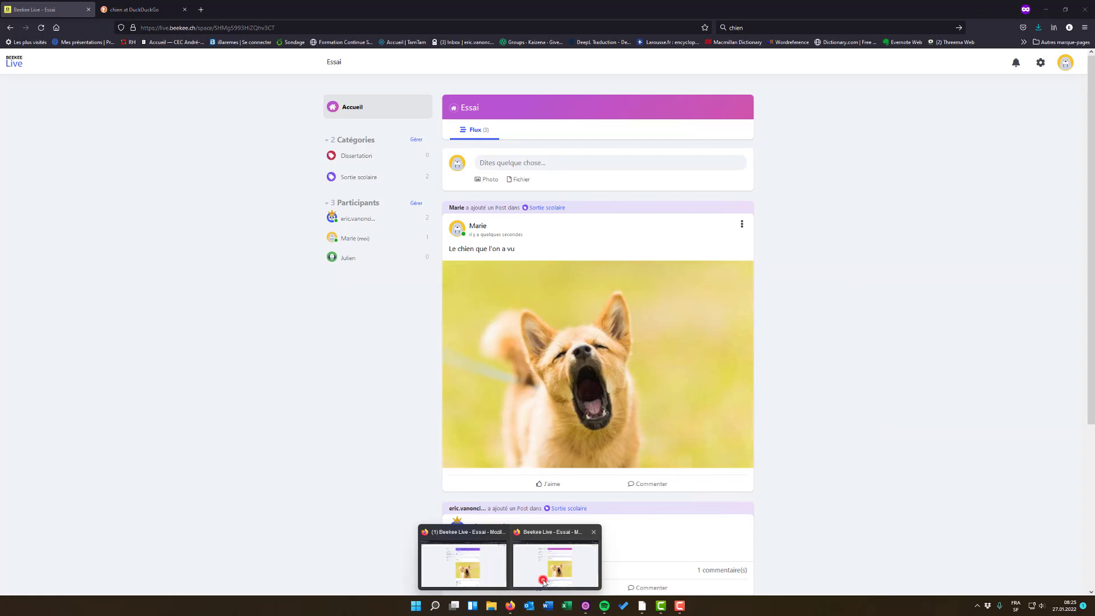
left_click(40, 27)
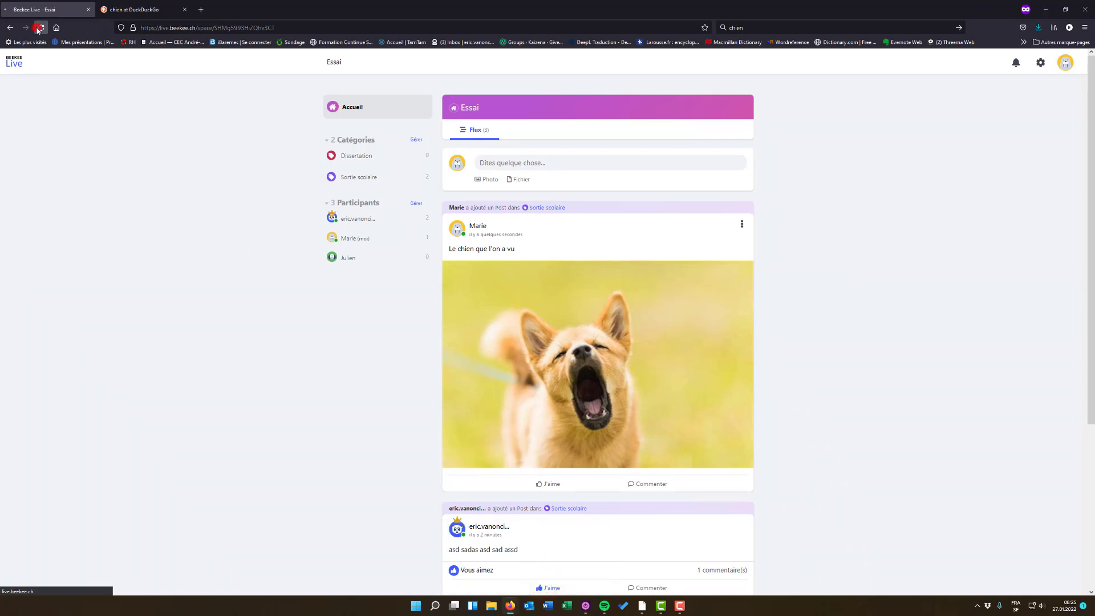
scroll(533, 345, "down", 3)
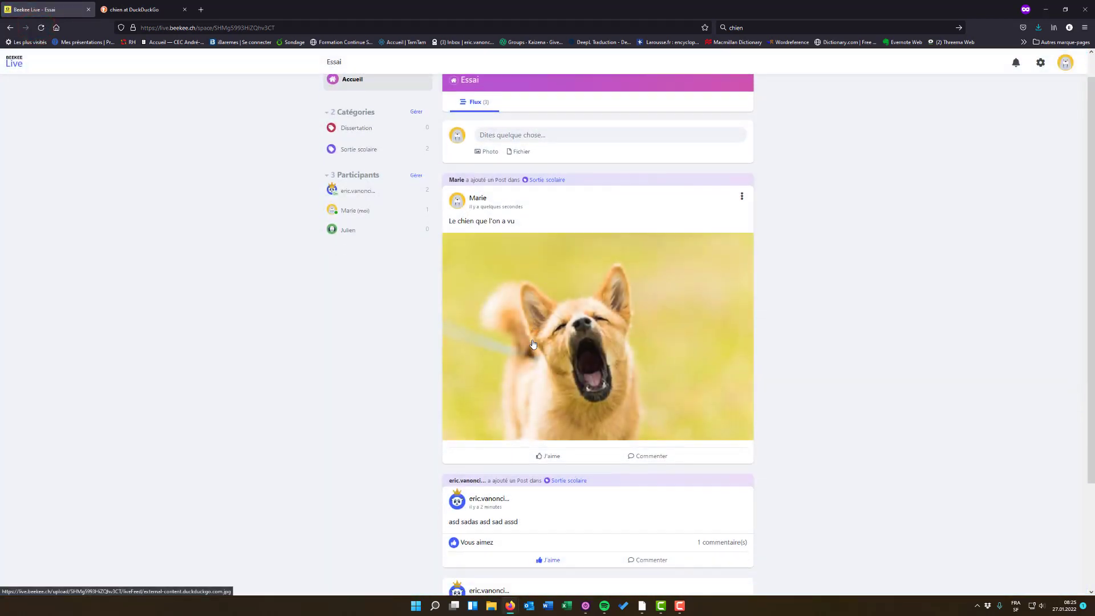
scroll(533, 344, "up", 3)
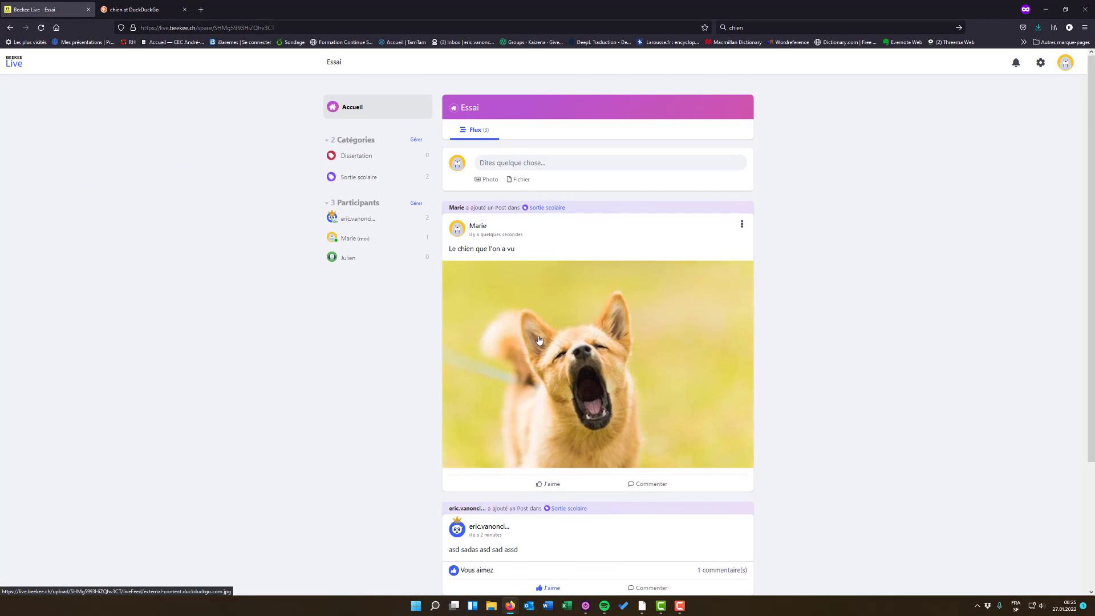
scroll(588, 343, "down", 3)
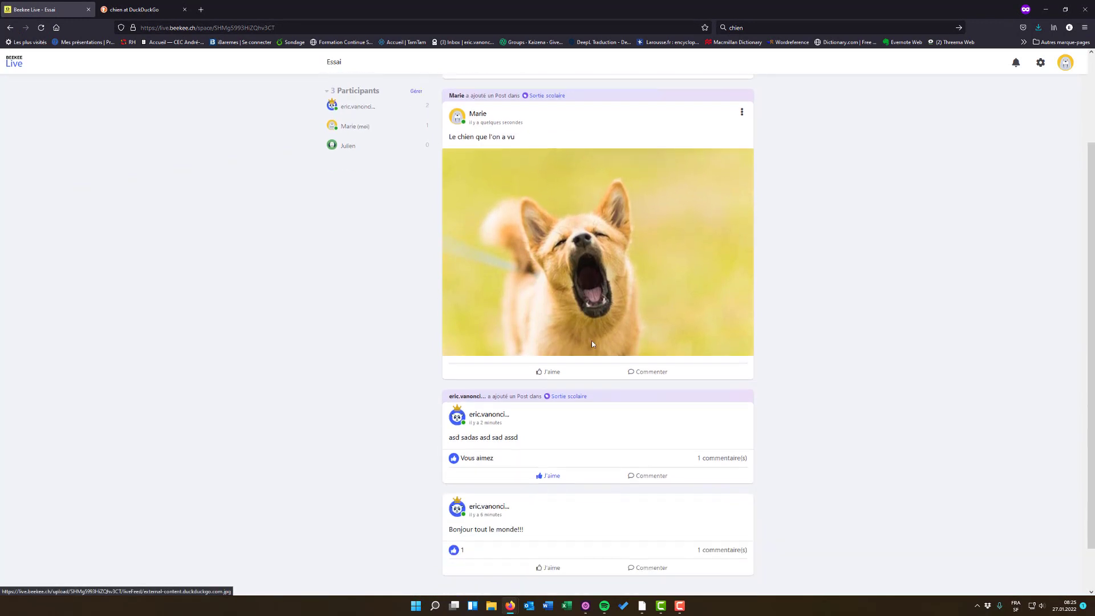
scroll(598, 399, "down", 2)
scroll(564, 348, "up", 3)
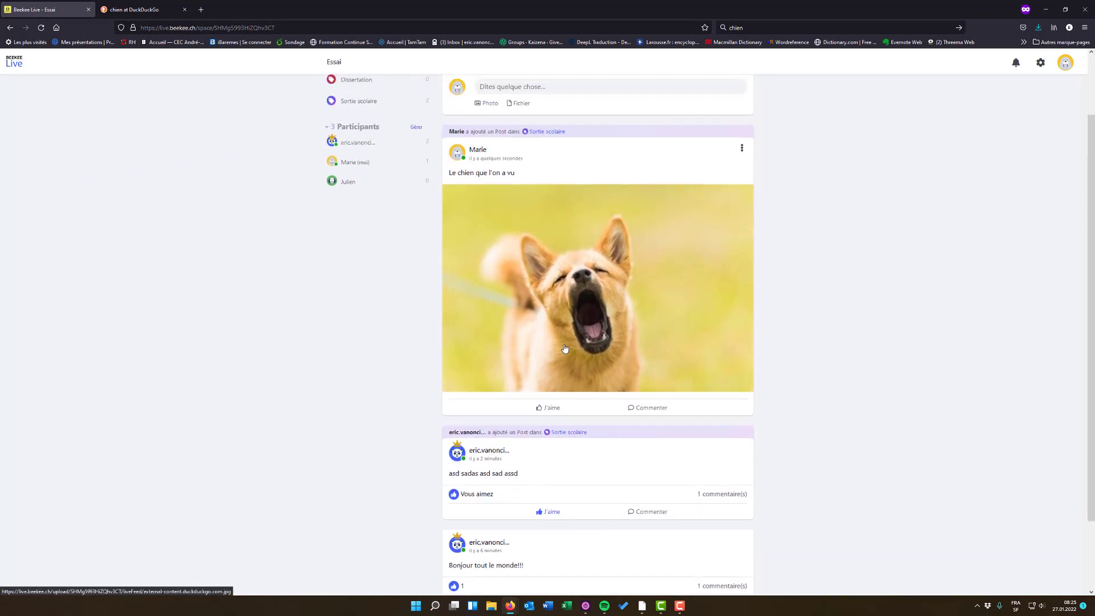
scroll(564, 348, "up", 2)
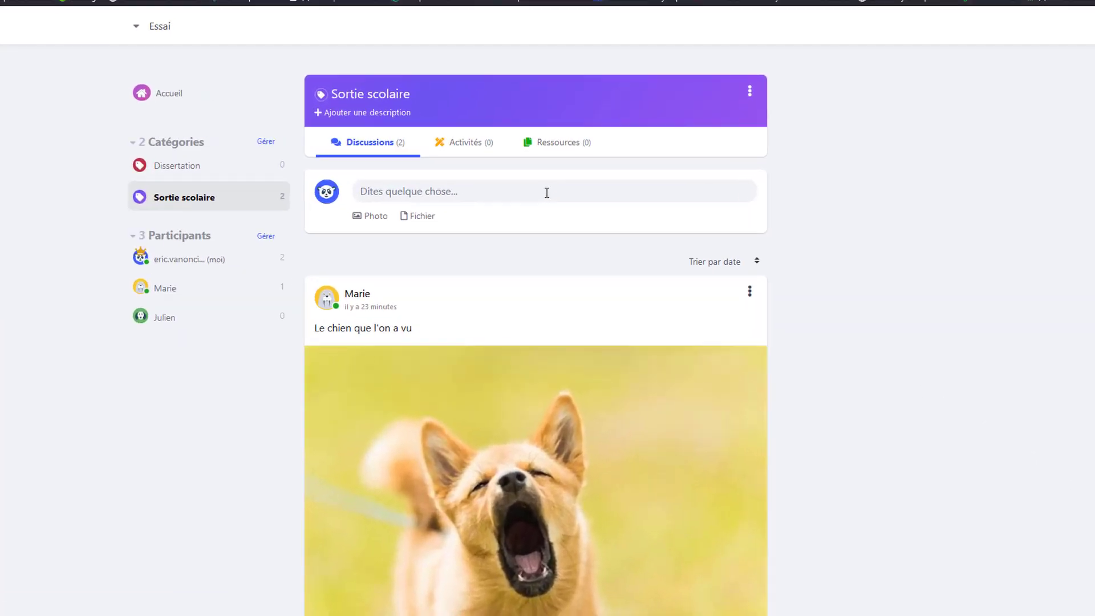
- Publish a pinned post in Sortie scolaire reading "Publiez une photo de chien que vous avez rencontré dans la journée."
left_click(442, 193)
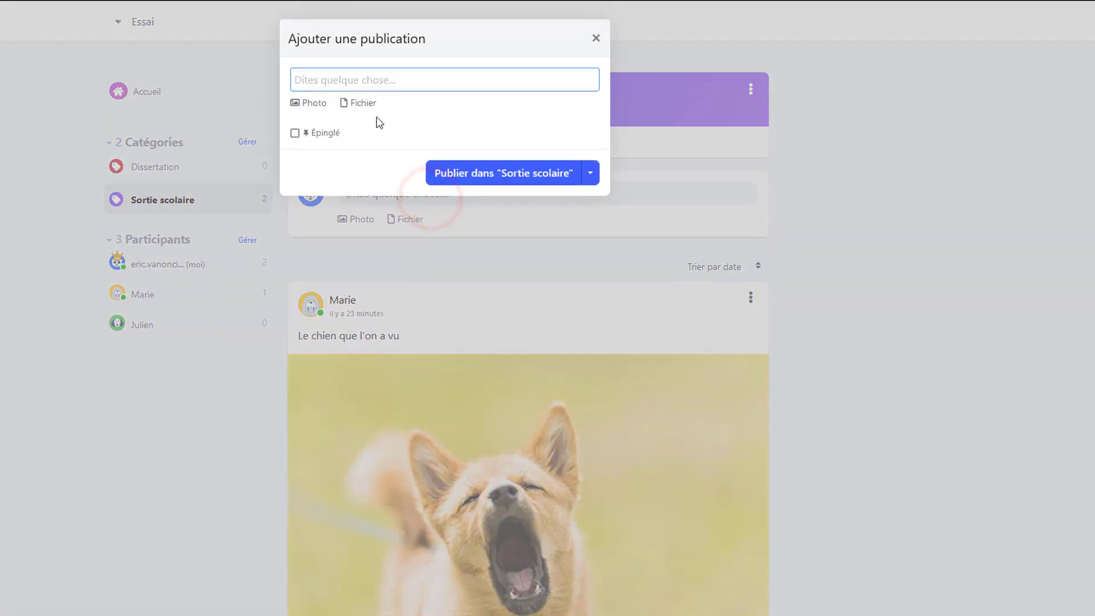
left_click(295, 133)
left_click(346, 76)
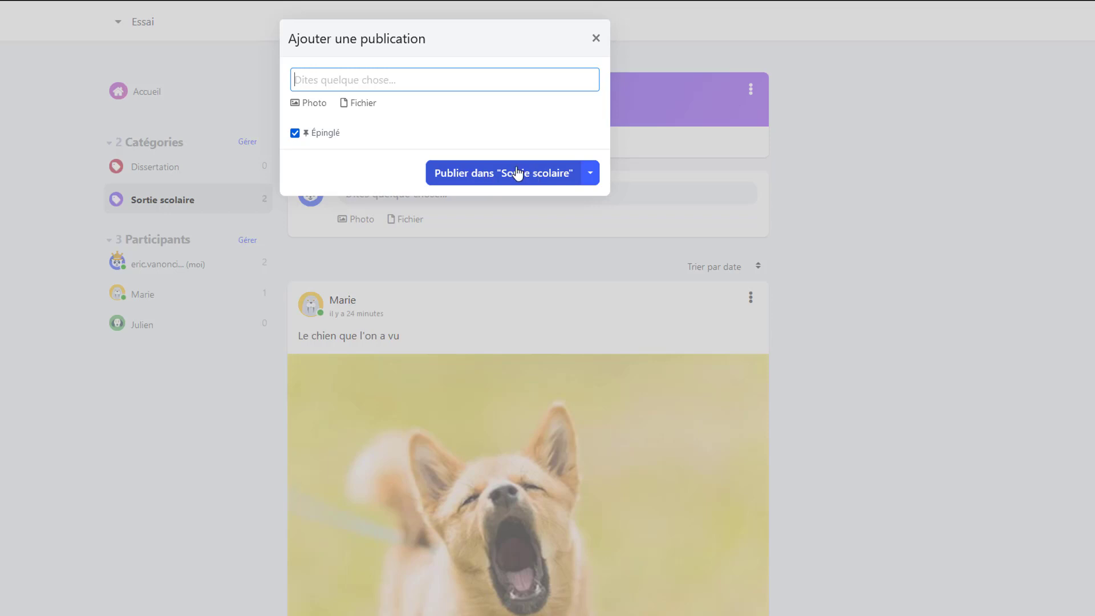
type("Publiez une photo de chien que vous avez rencontrés")
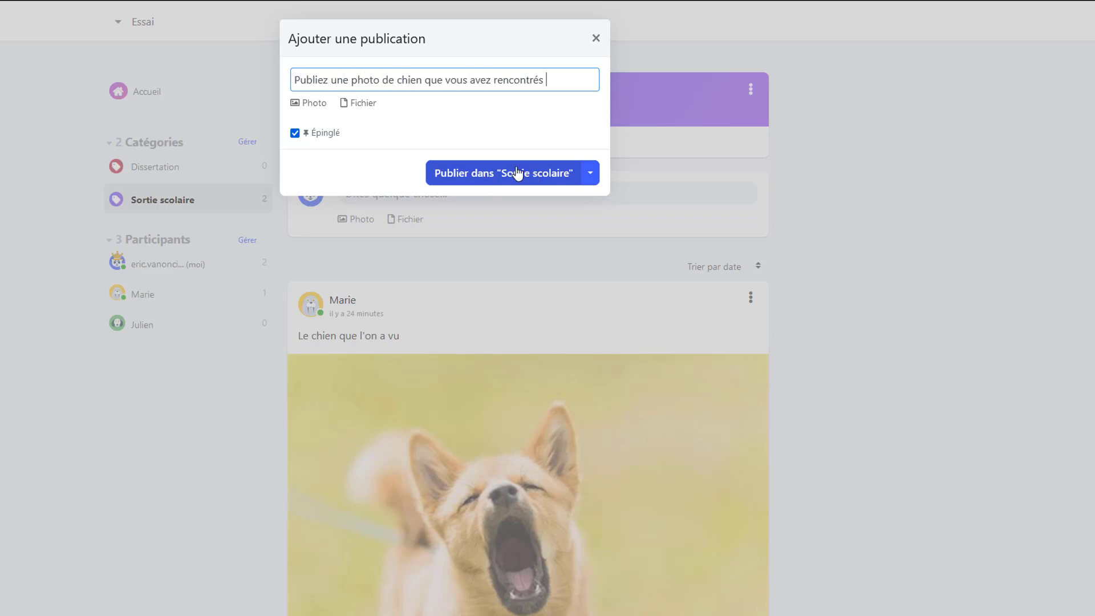
key("BackSpace")
key("BackSpace")
type("dans la journée.")
left_click(518, 172)
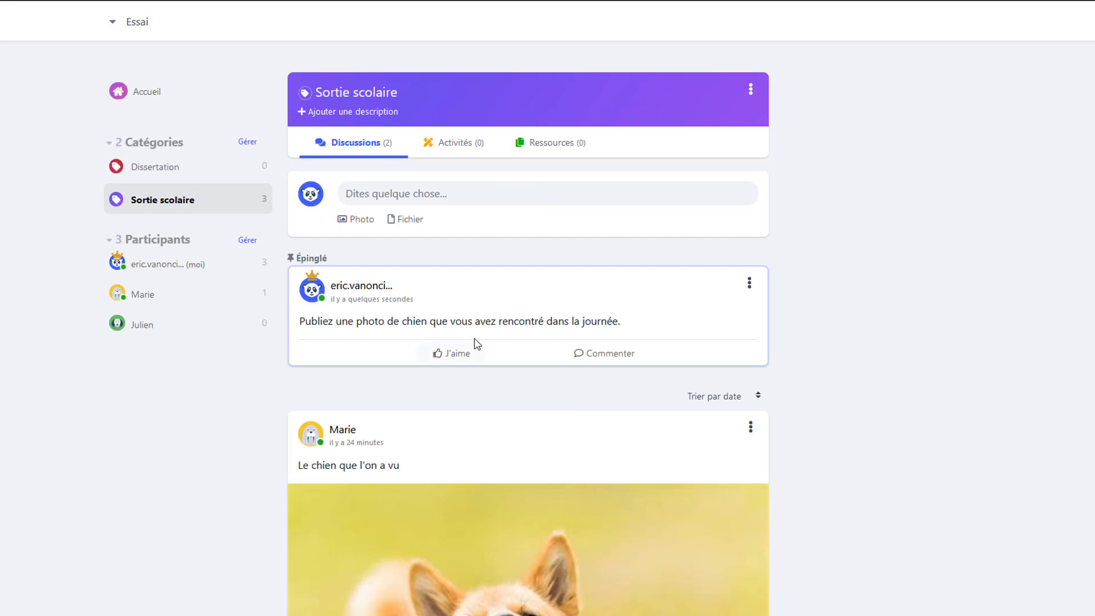